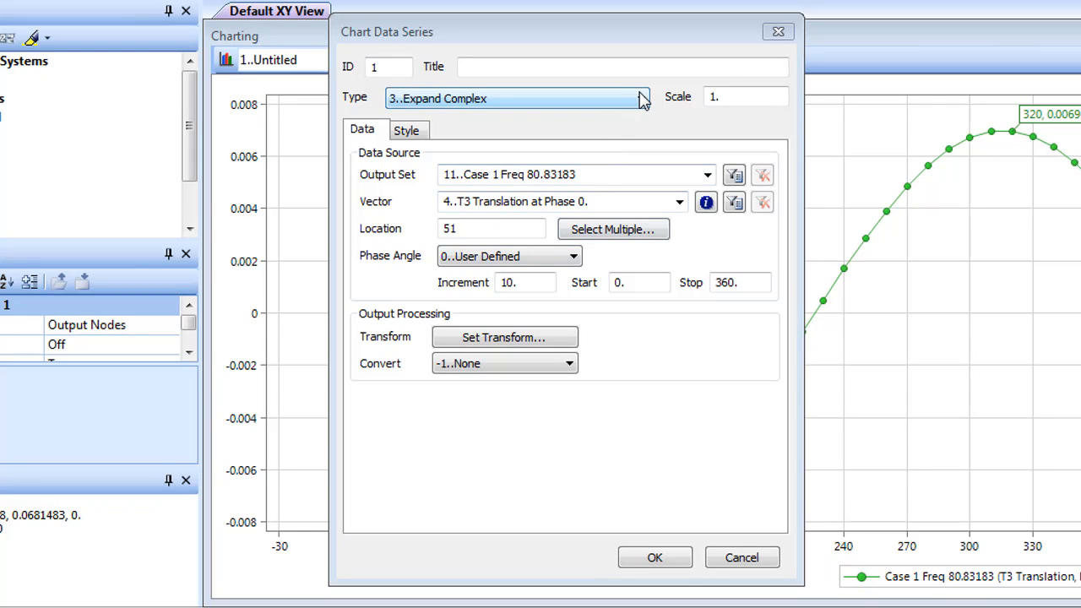
click(641, 99)
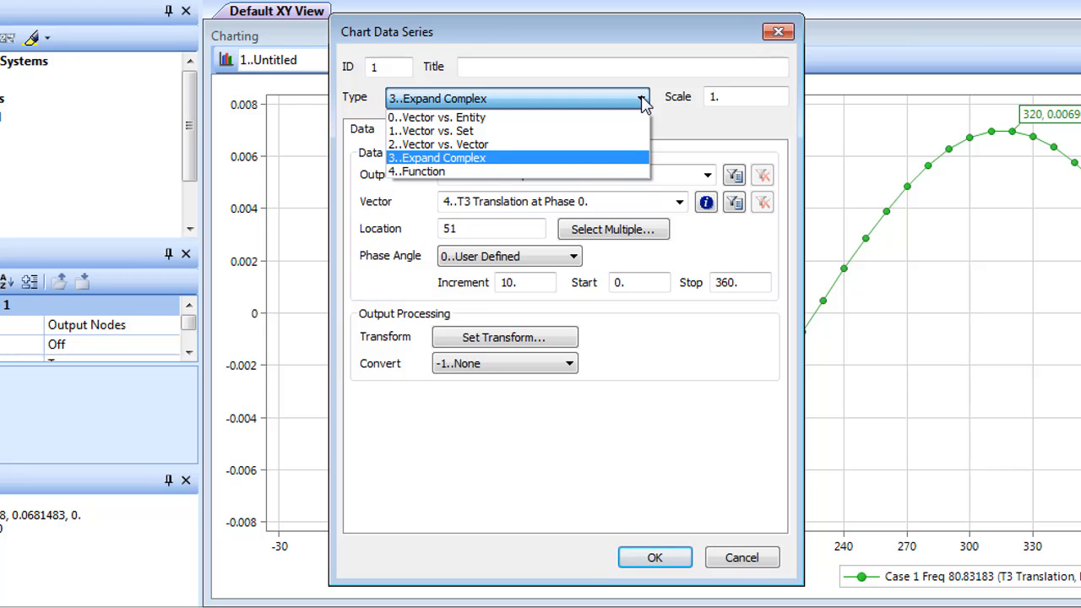
click(642, 99)
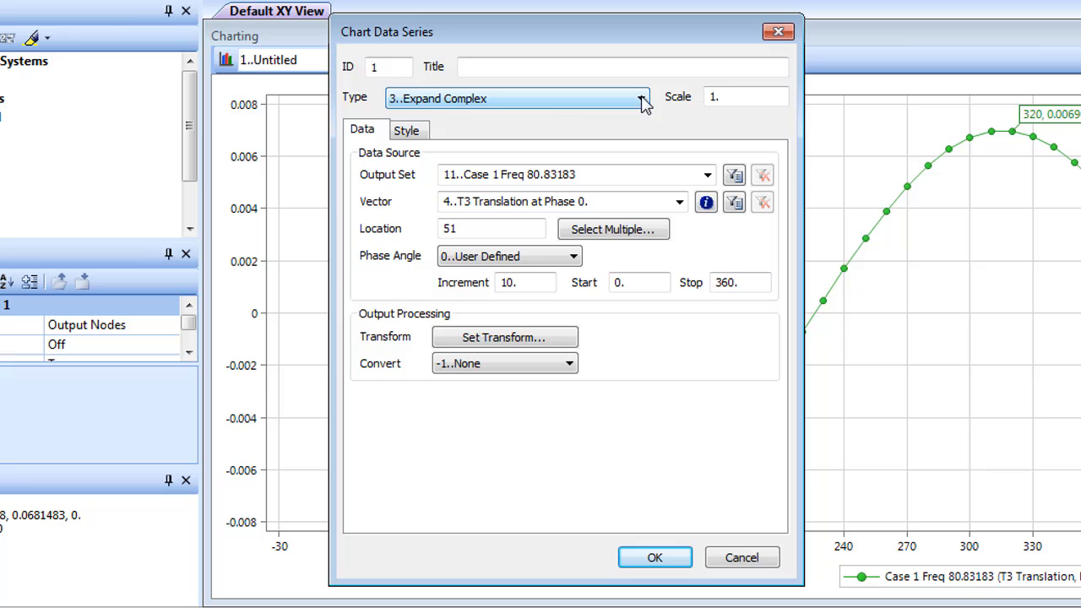
click(409, 131)
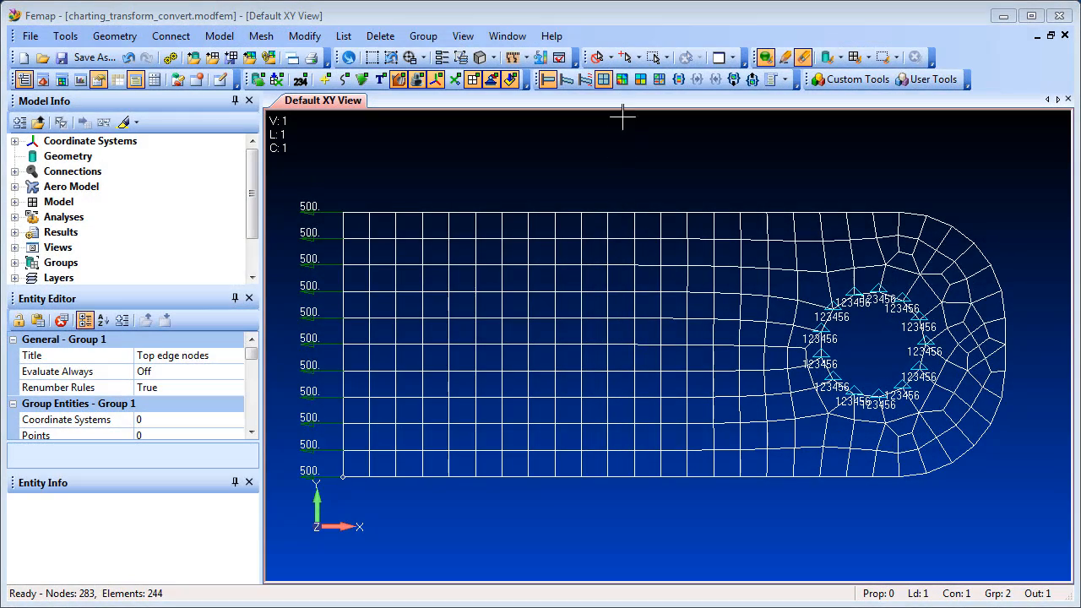
Display the plate model as a filled contour plot and temporarily highlight the Top edge nodes group.
click(622, 79)
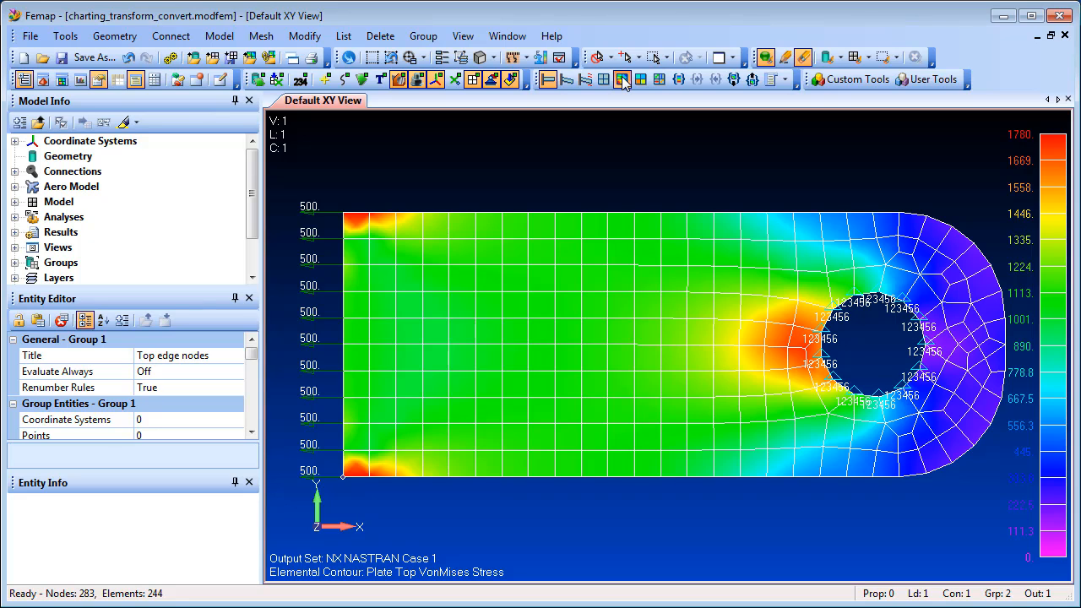
scroll(254, 220, down, 1)
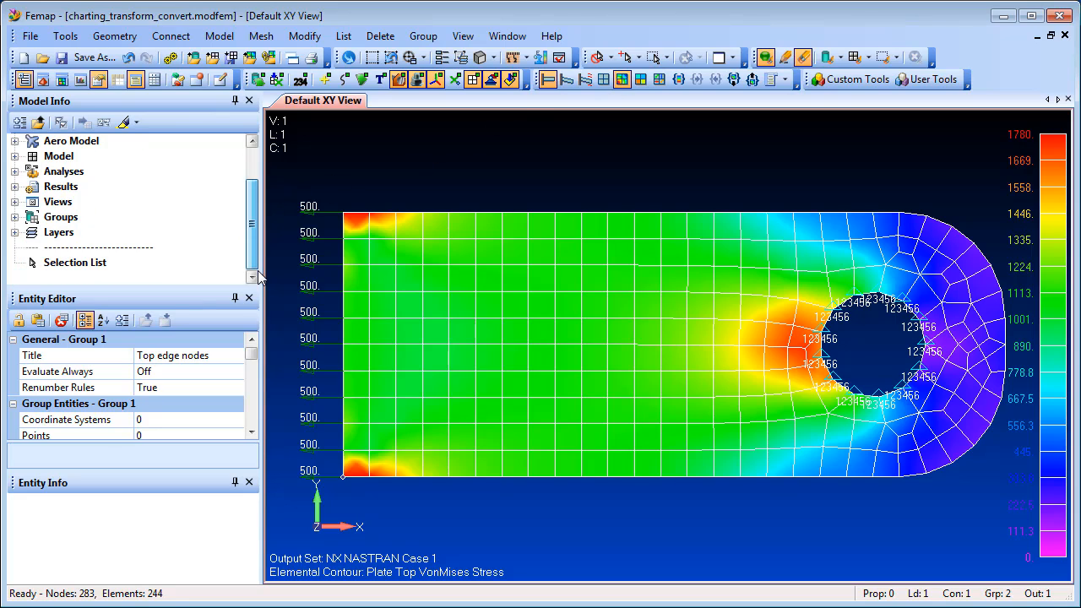
click(15, 217)
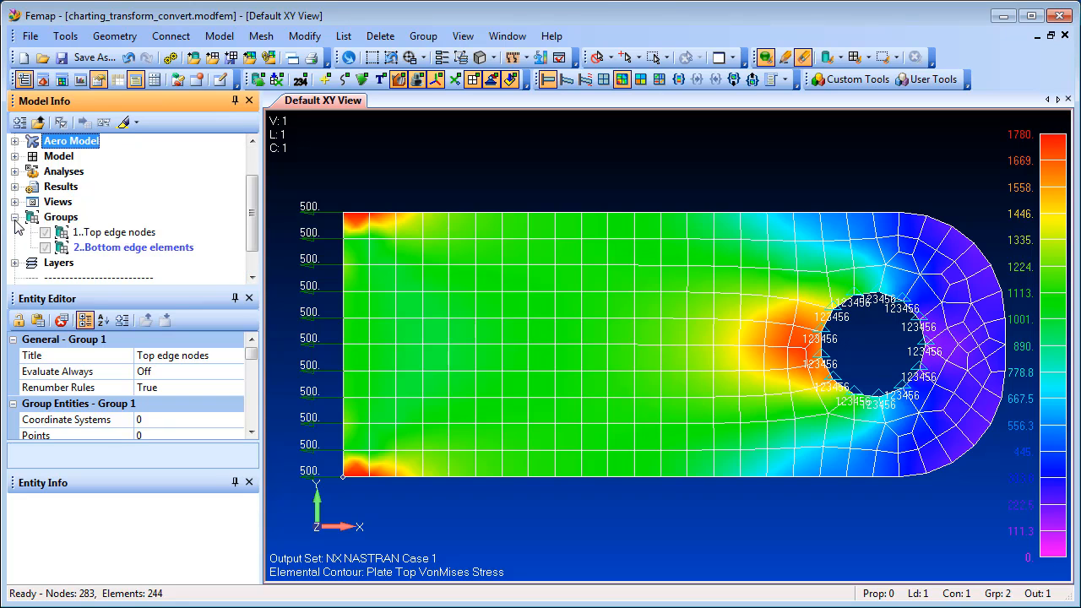
click(106, 232)
click(123, 122)
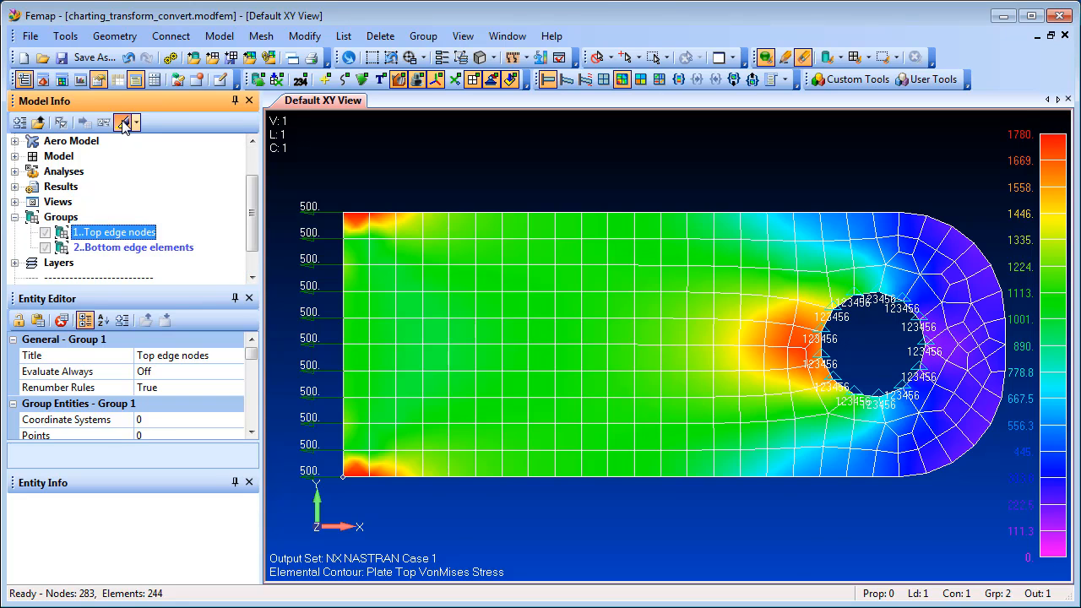
click(123, 125)
Start a chart data series plotted by X position, with 7033..Plate Top VonMises Stress as its output vector.
click(80, 79)
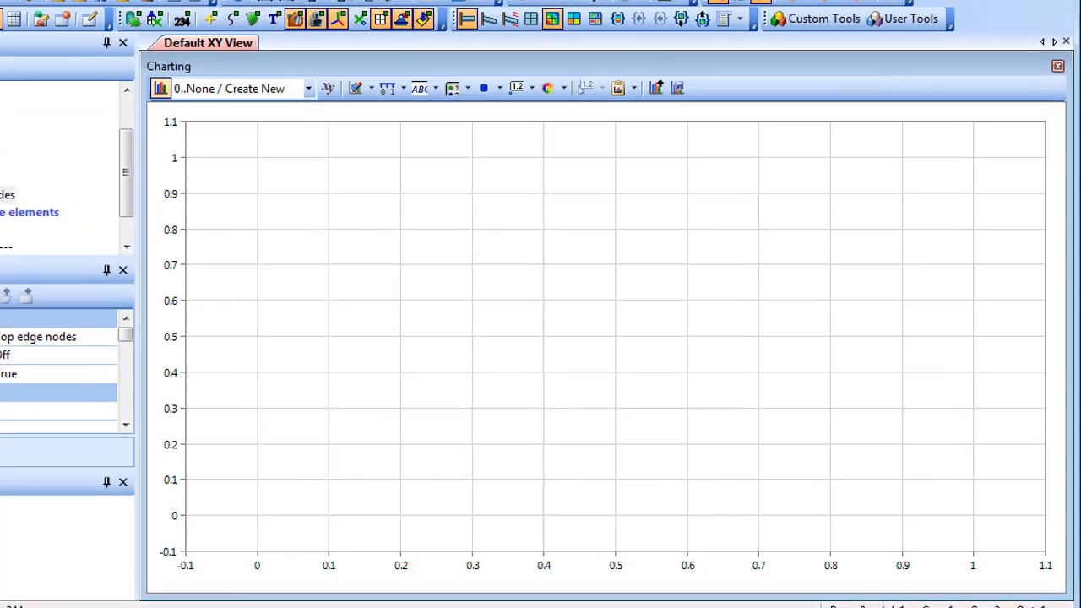
click(371, 89)
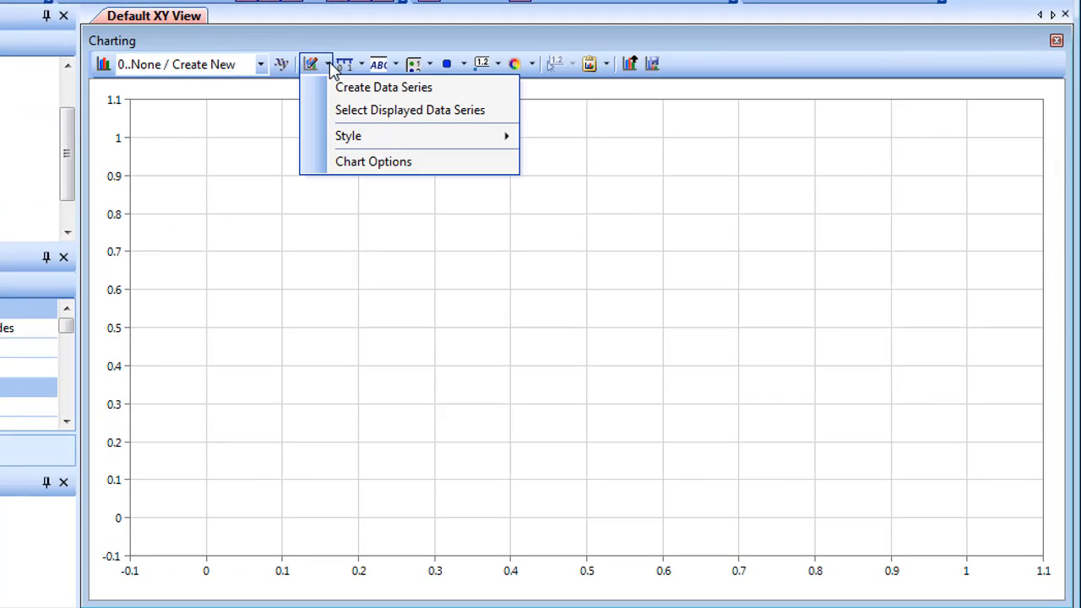
click(368, 91)
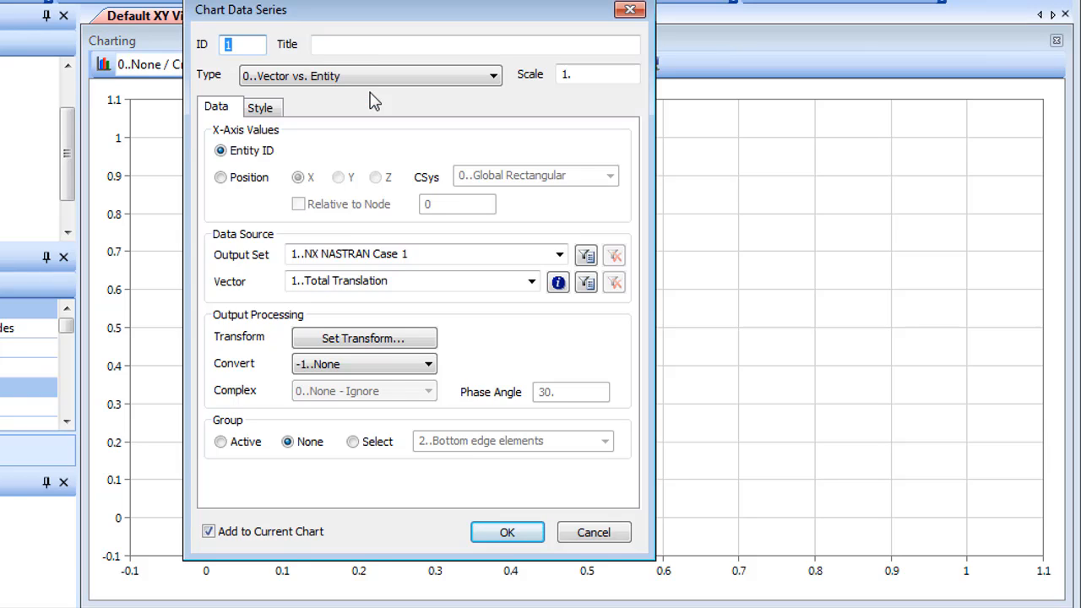
click(222, 181)
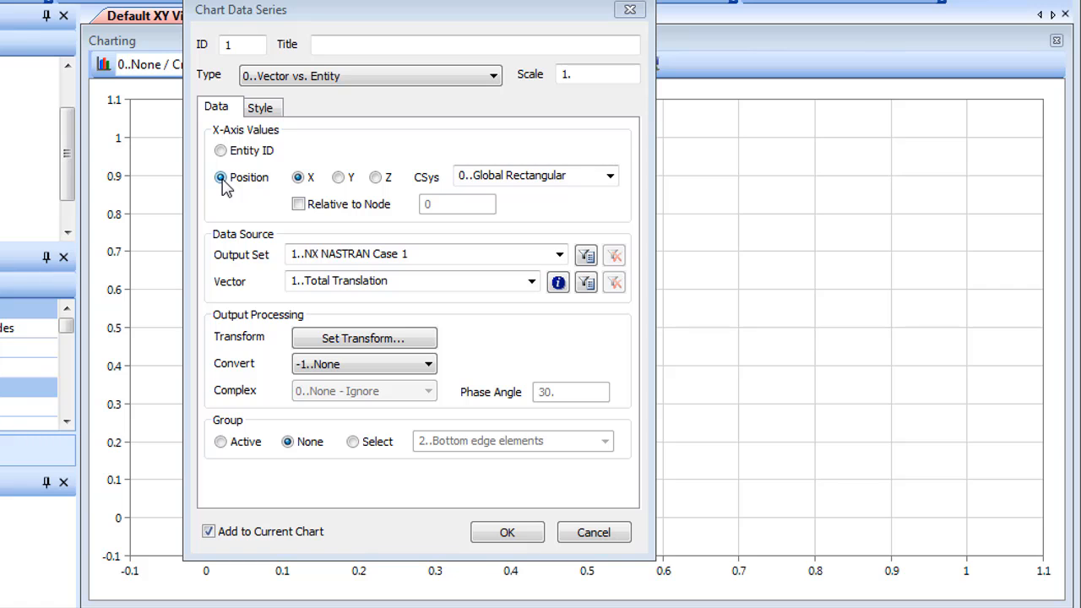
click(531, 281)
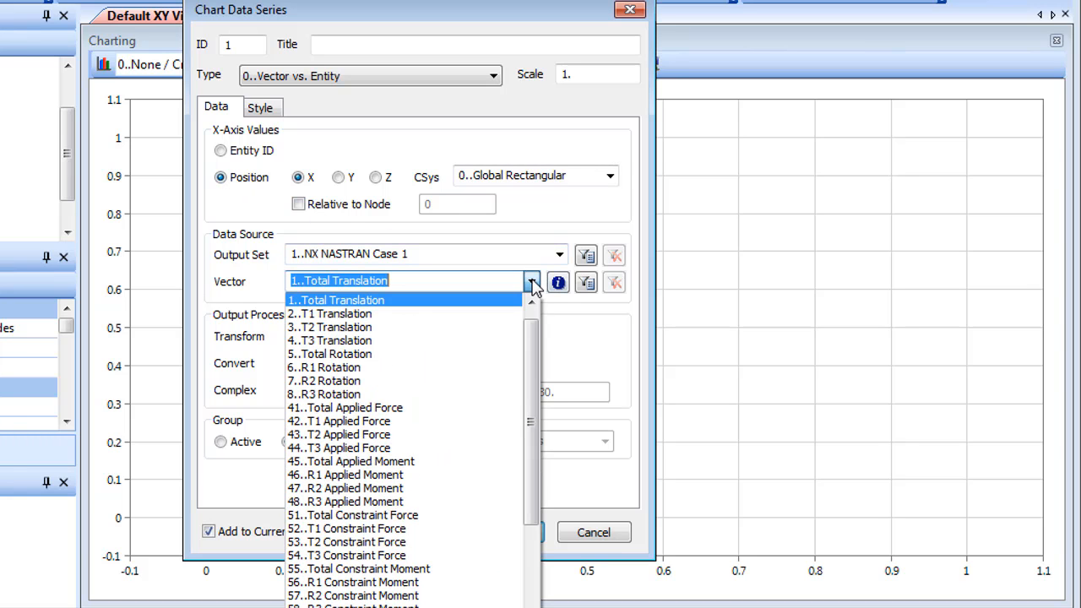
drag(534, 355, 558, 469)
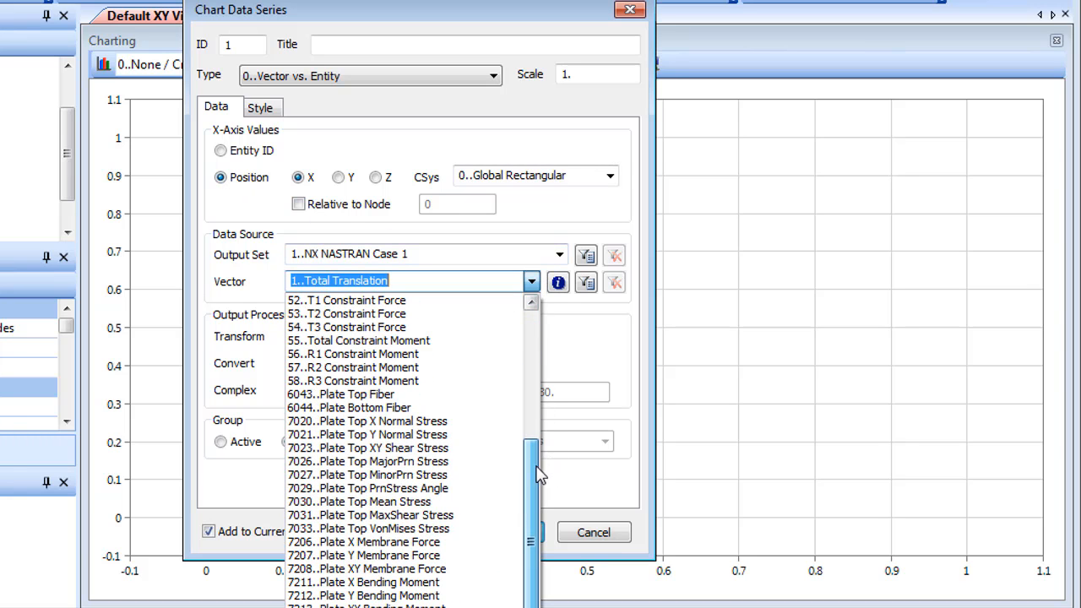
click(340, 529)
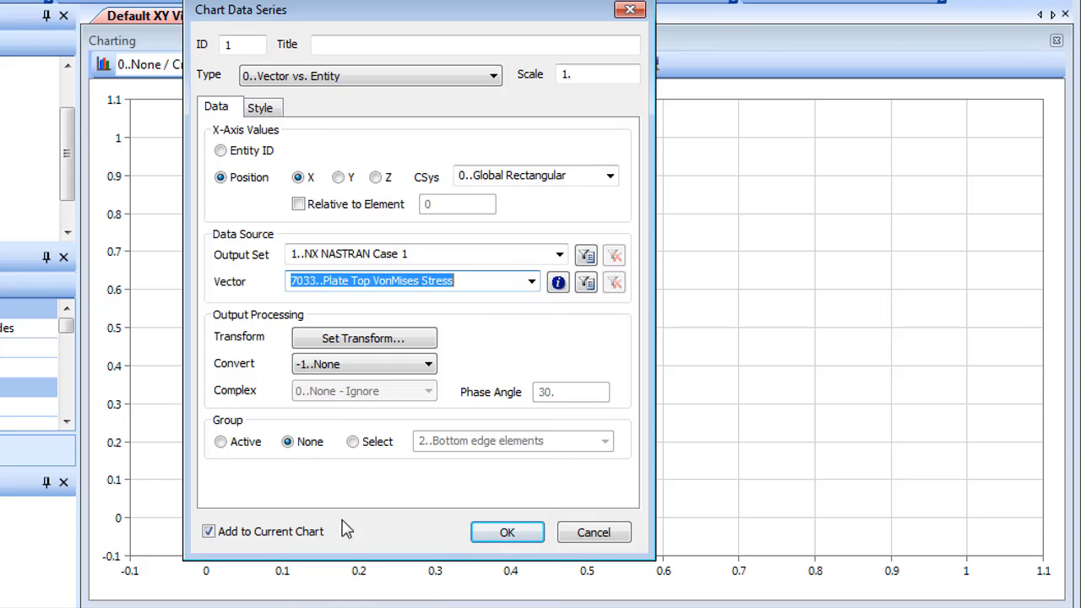
Set the series' output conversion to 0..Average, limit it to the 1..Top edge nodes group and create the series.
click(428, 366)
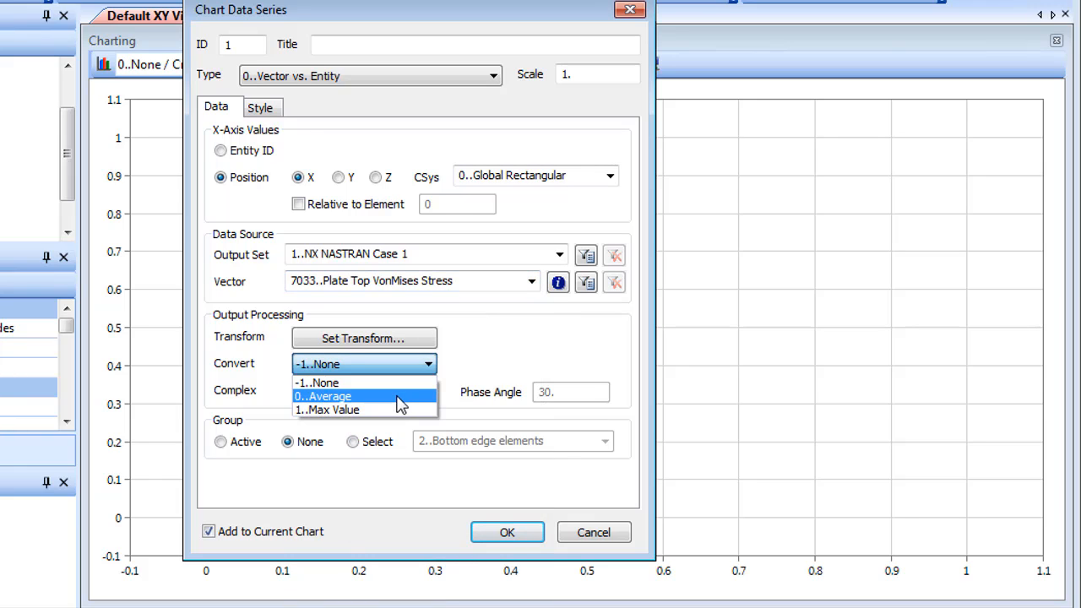
click(406, 395)
click(353, 442)
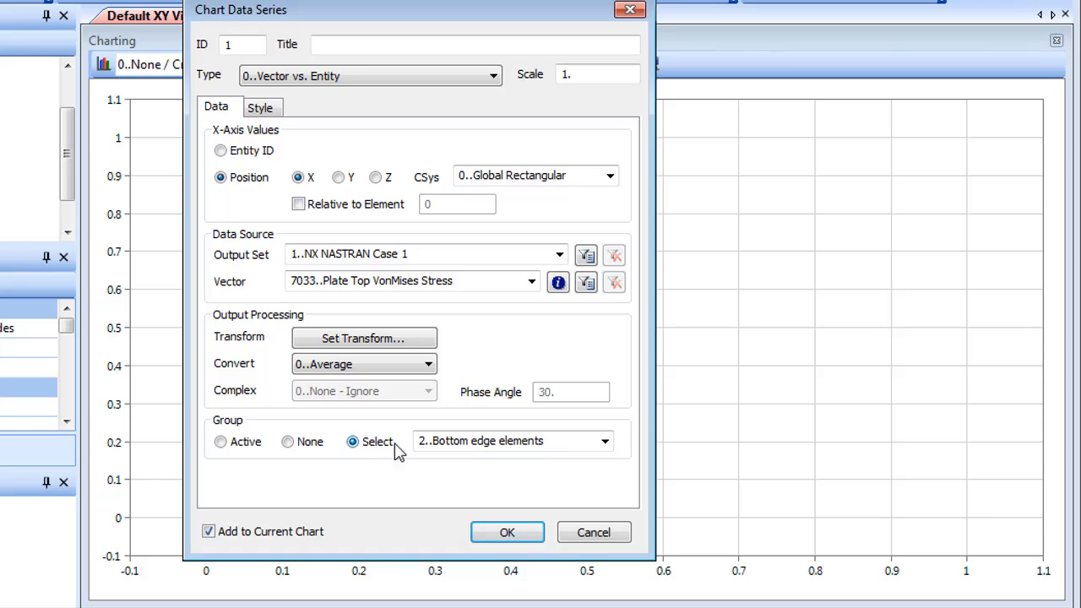
click(605, 443)
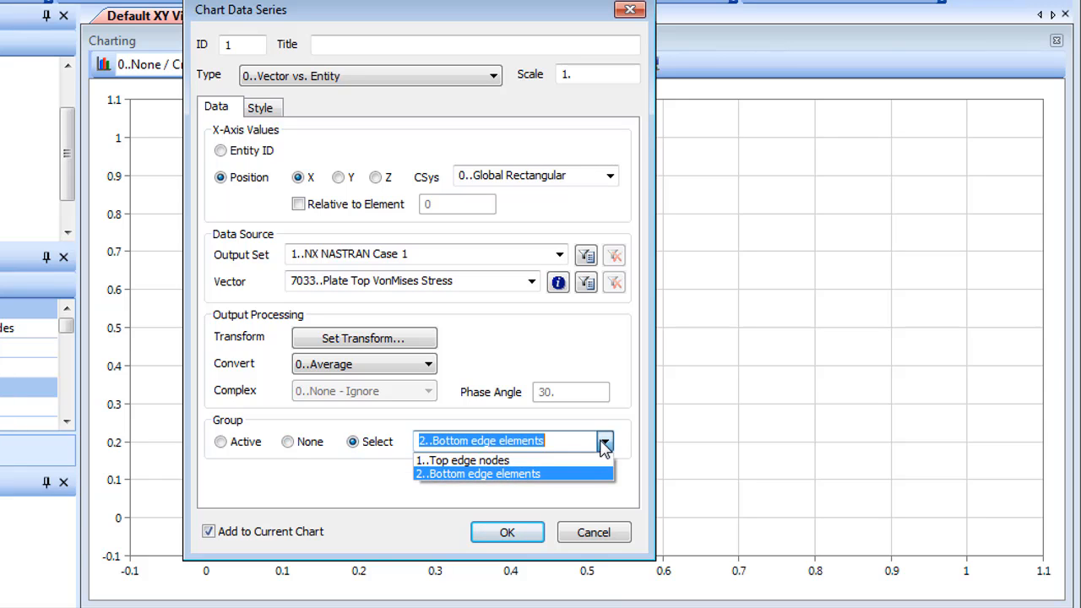
click(537, 461)
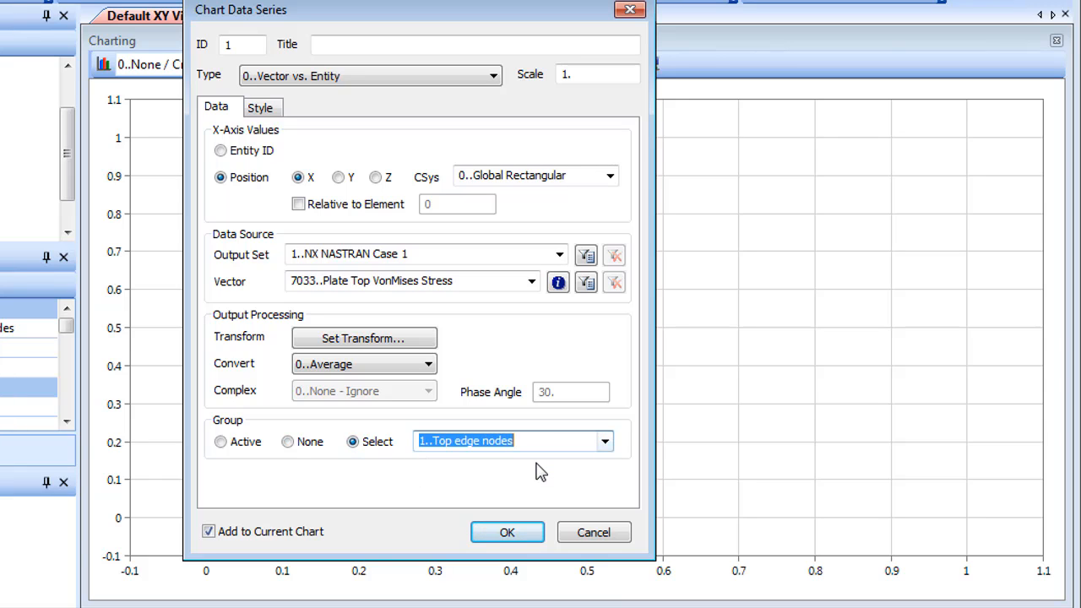
click(511, 537)
click(608, 545)
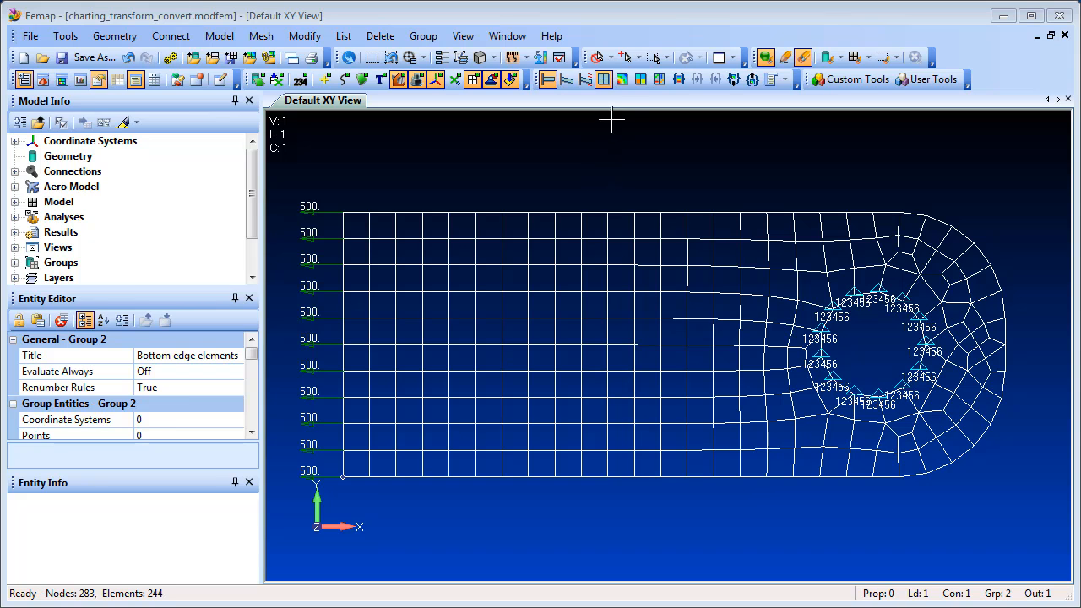
Show the filled contour on the plate model and temporarily highlight the Bottom edge elements group.
click(622, 79)
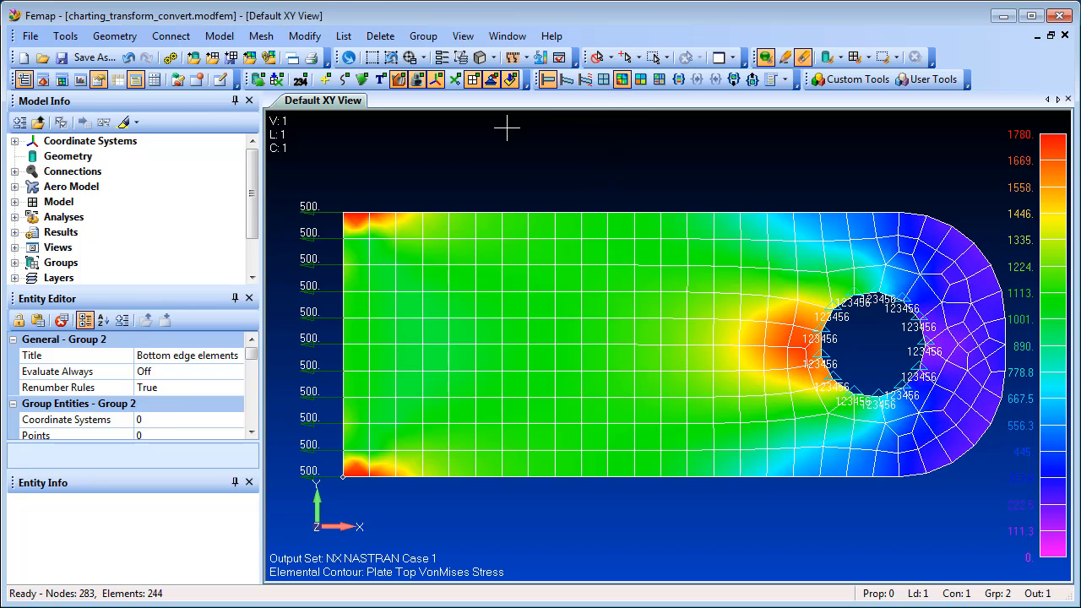
scroll(95, 233, down, 1)
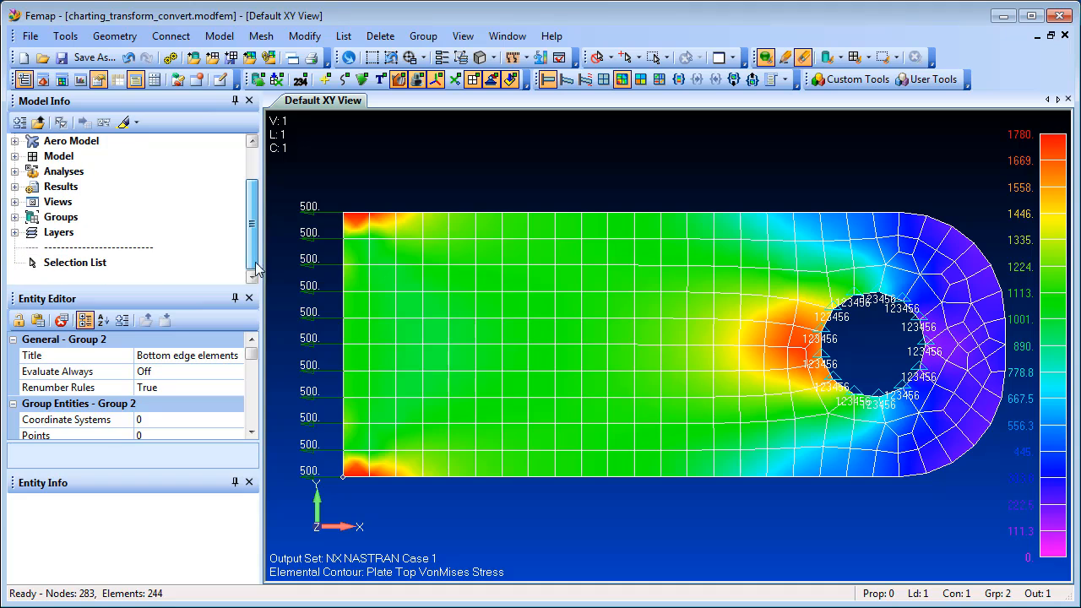
click(15, 217)
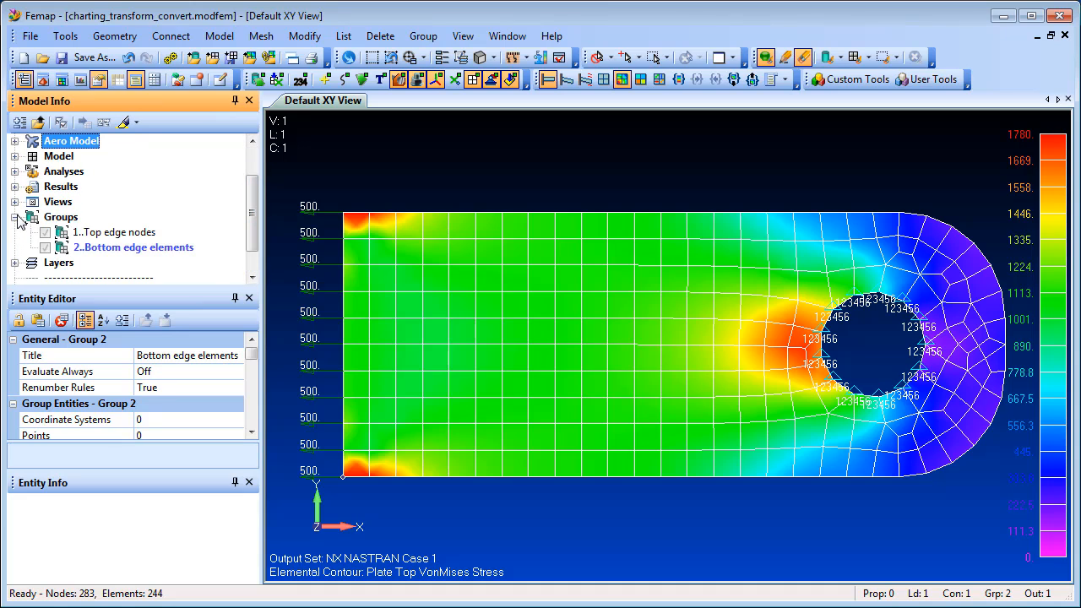
click(121, 248)
click(125, 123)
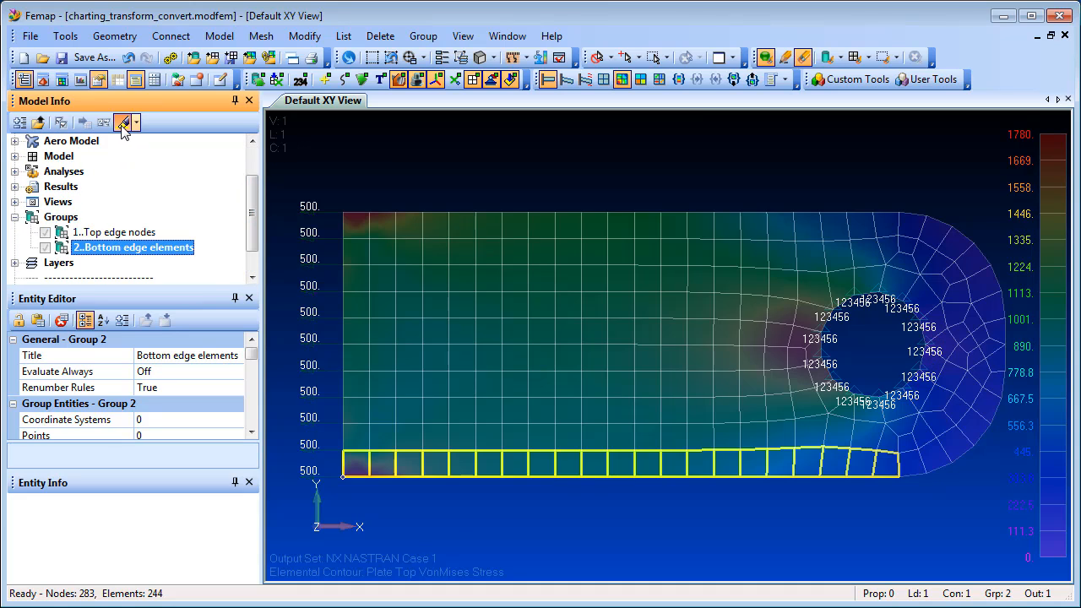
click(124, 122)
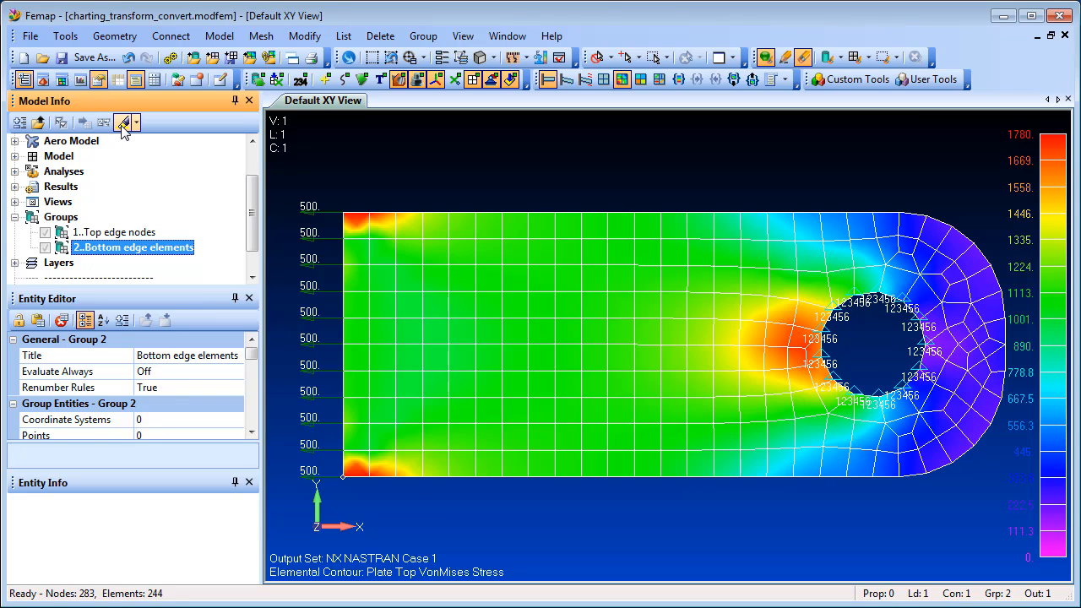
Start a chart data series plotted by X position, with 7206..Plate X Membrane Force as its output vector.
click(81, 79)
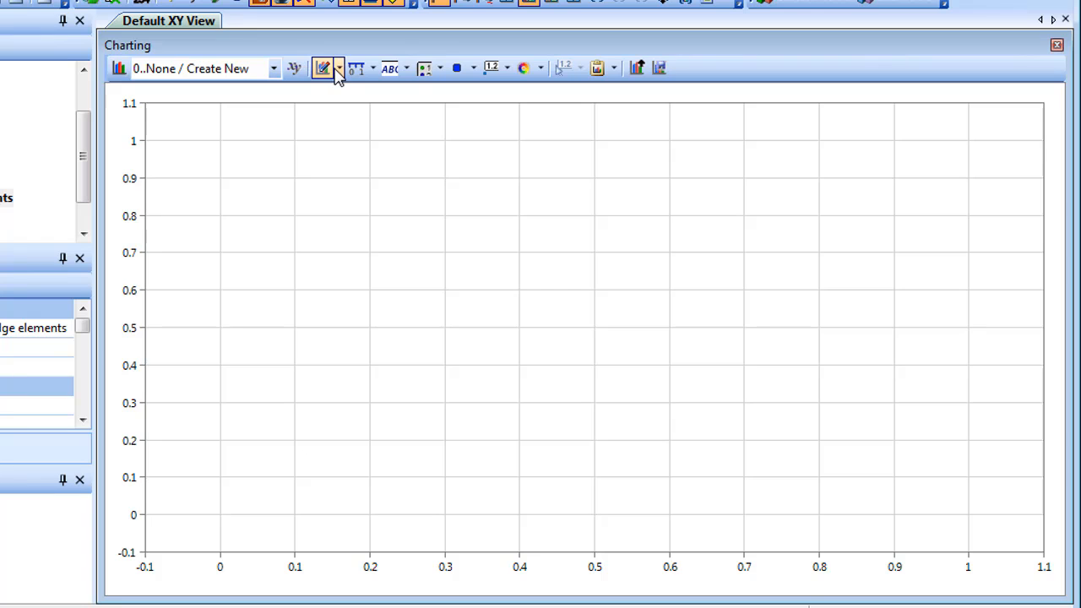
click(338, 69)
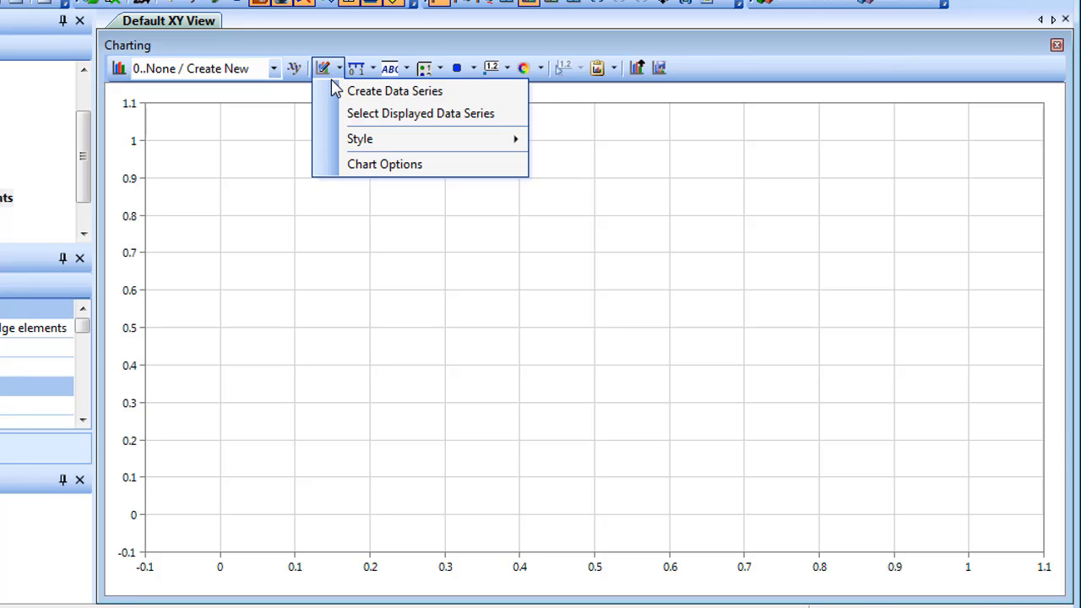
click(353, 92)
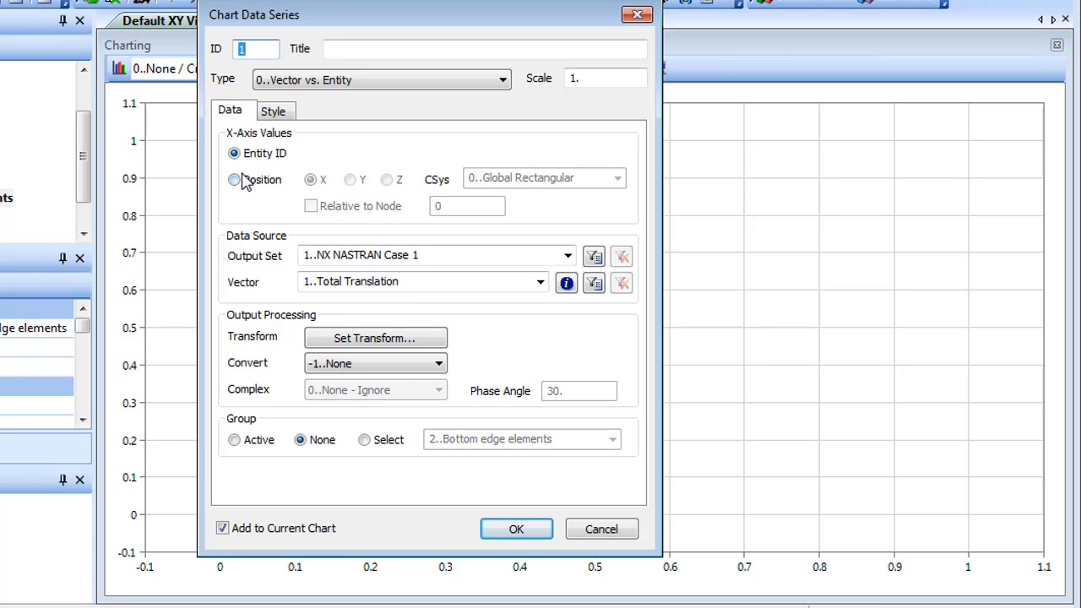
click(235, 180)
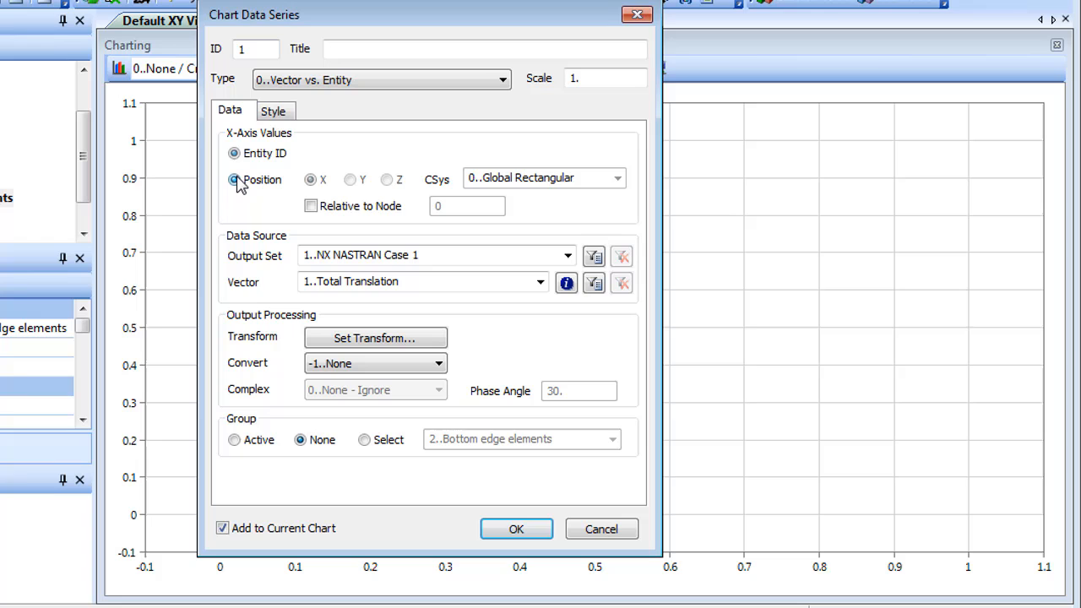
click(541, 283)
drag(540, 339, 542, 486)
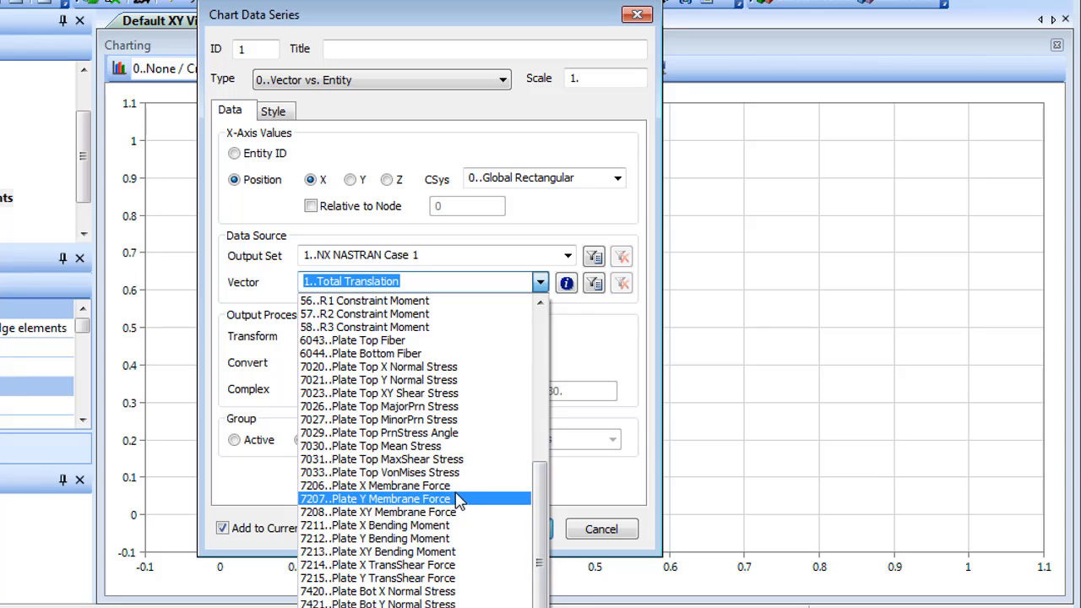
click(454, 487)
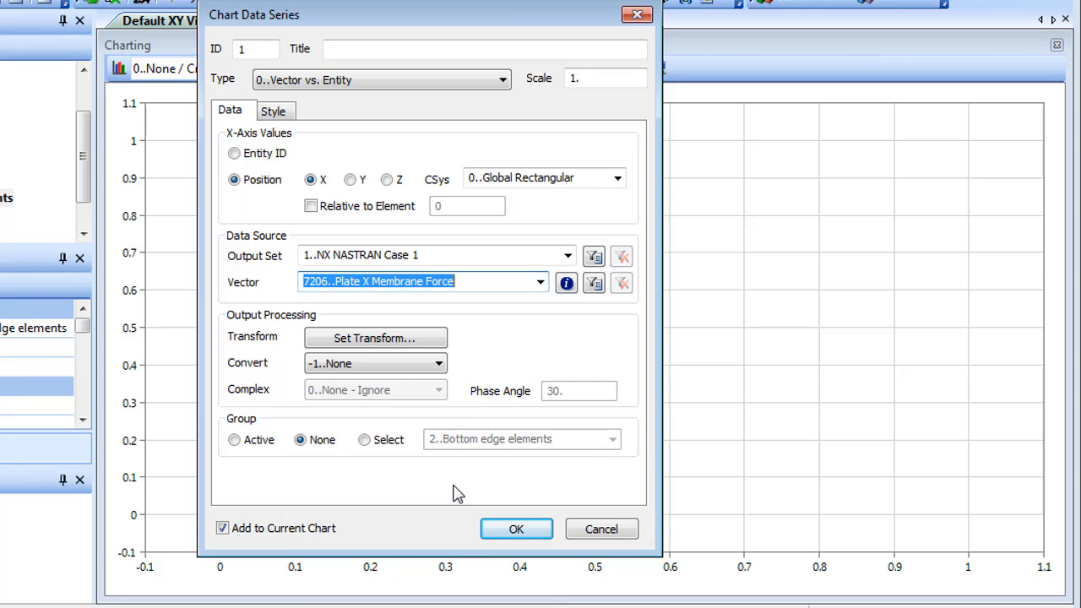
Transform the plate output into the Global Rectangular coordinate system, limit the series to the 2..Bottom edge elements group and create it.
click(400, 349)
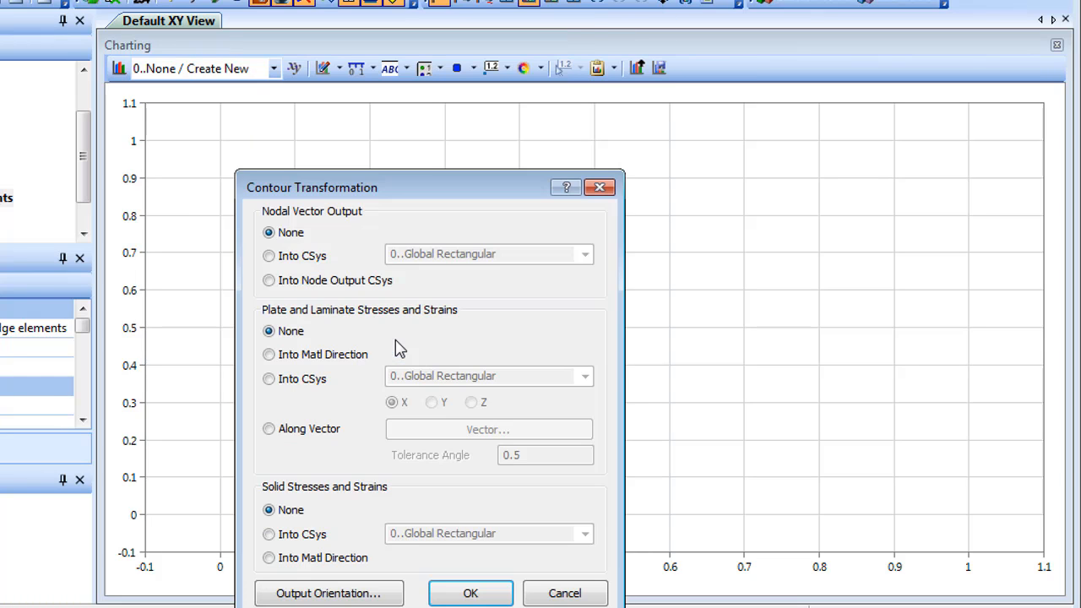
click(274, 379)
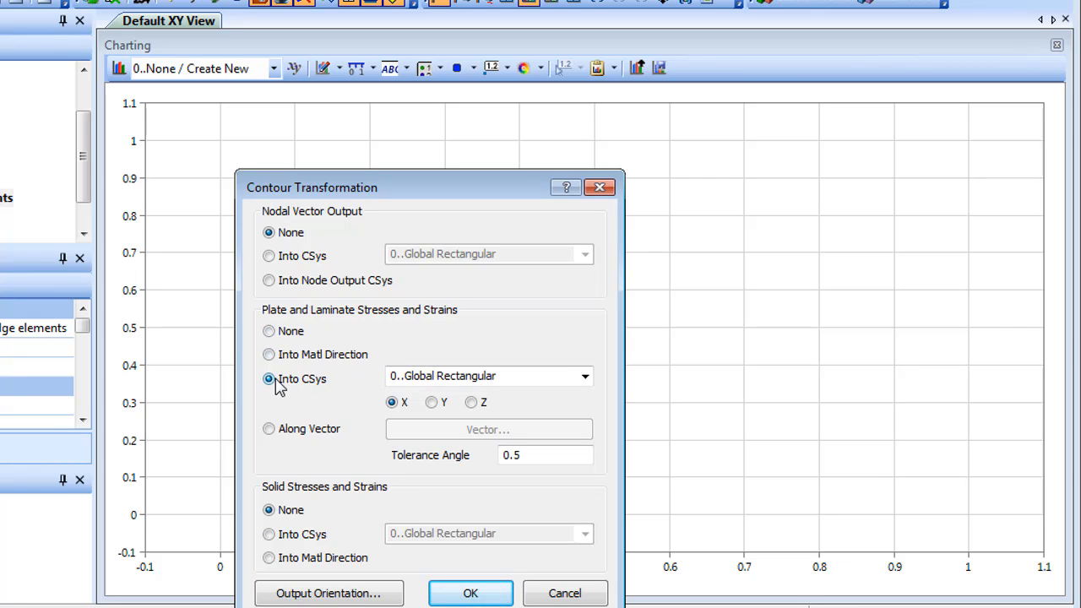
click(472, 593)
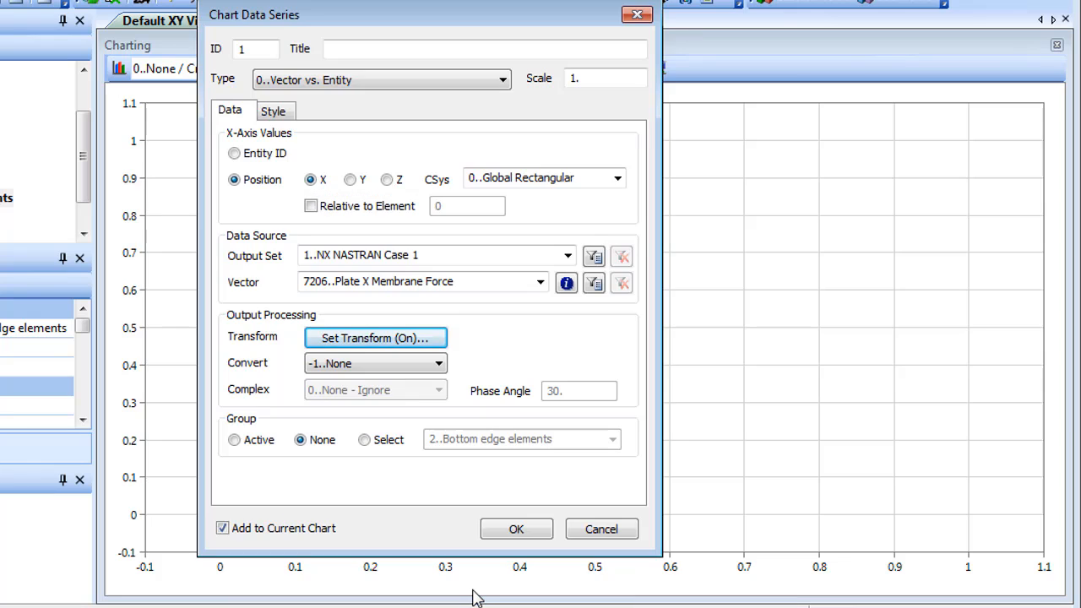
click(364, 439)
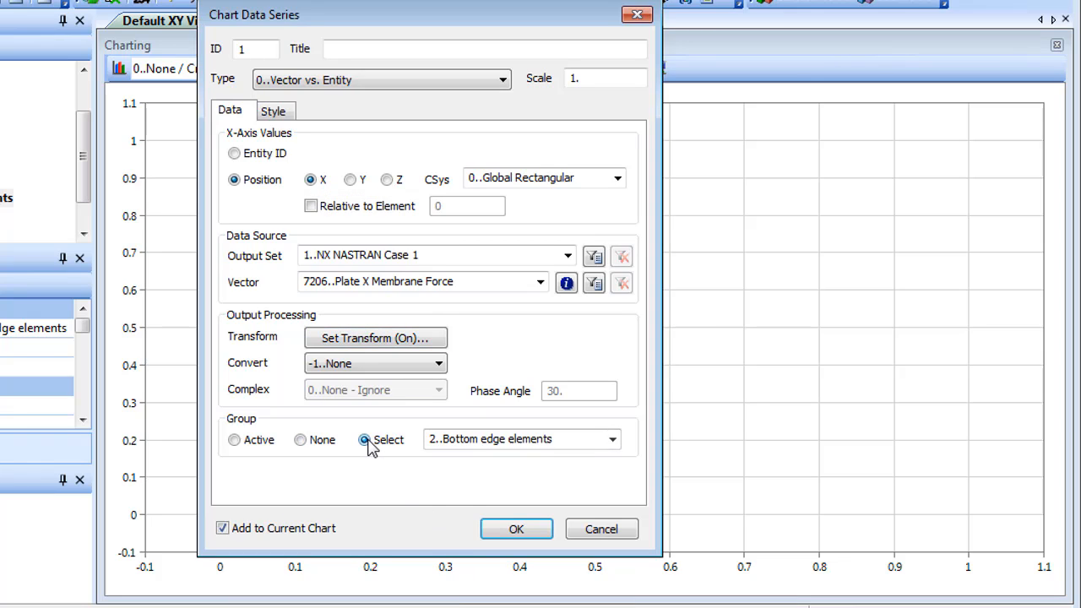
click(529, 532)
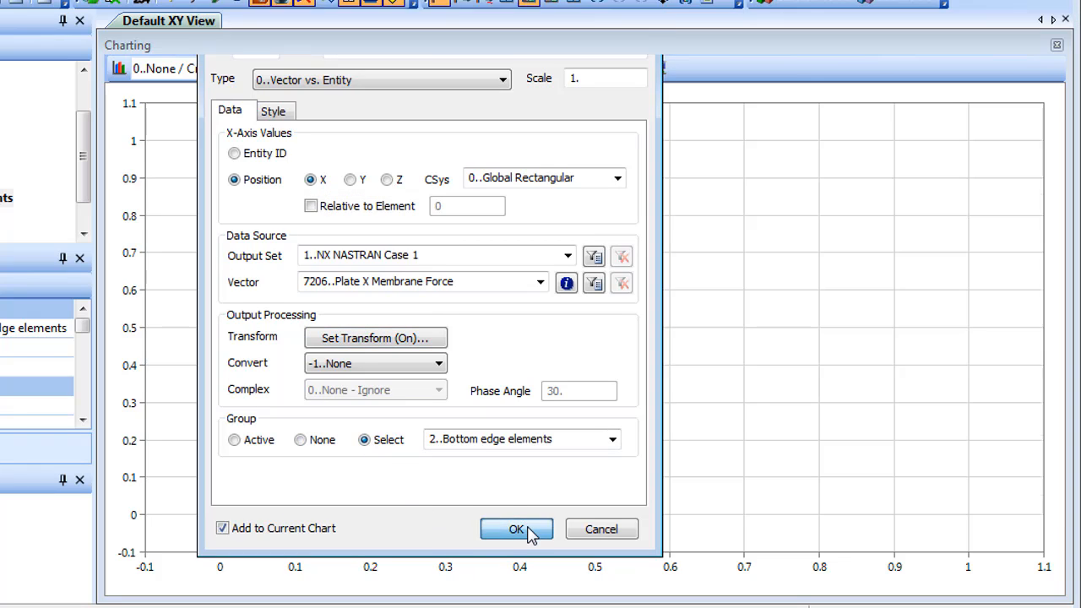
Start an untransformed data series on the same chart, plotted by X position with 7206..Plate X Membrane Force as its vector.
click(603, 534)
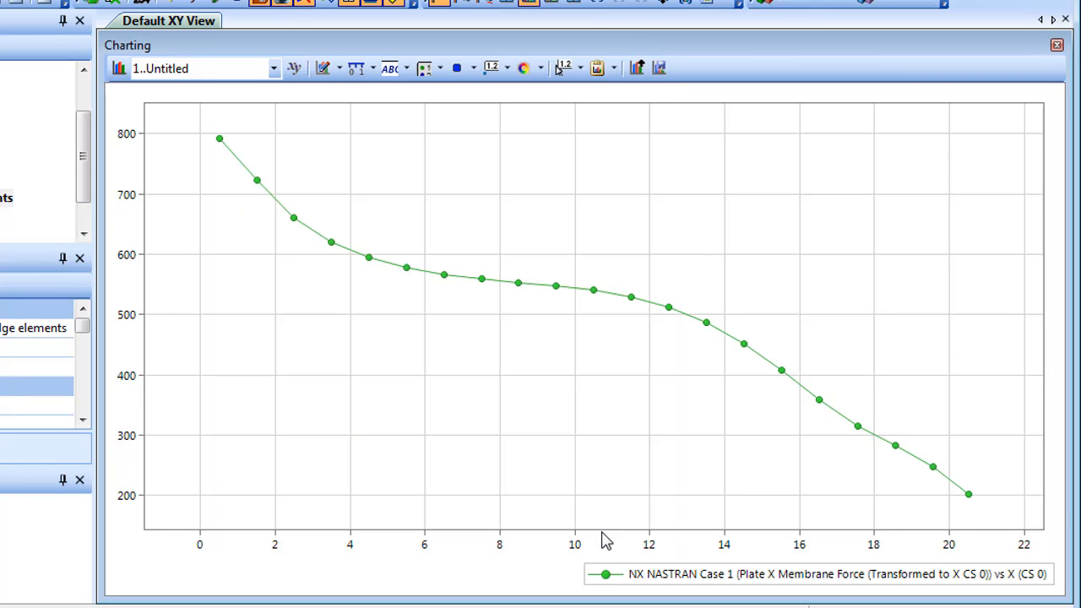
click(339, 68)
click(372, 91)
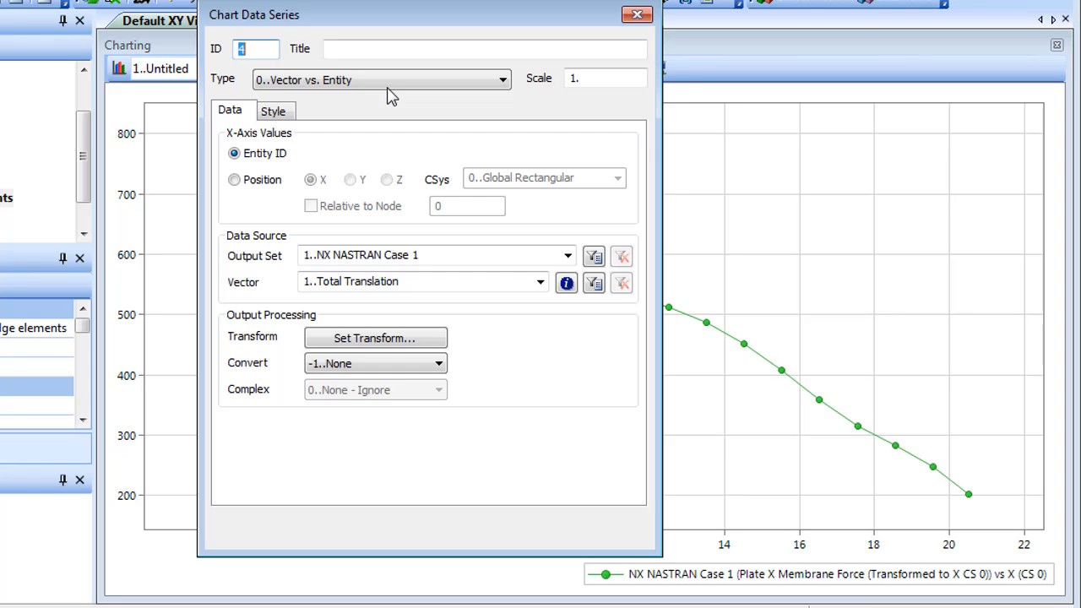
click(236, 180)
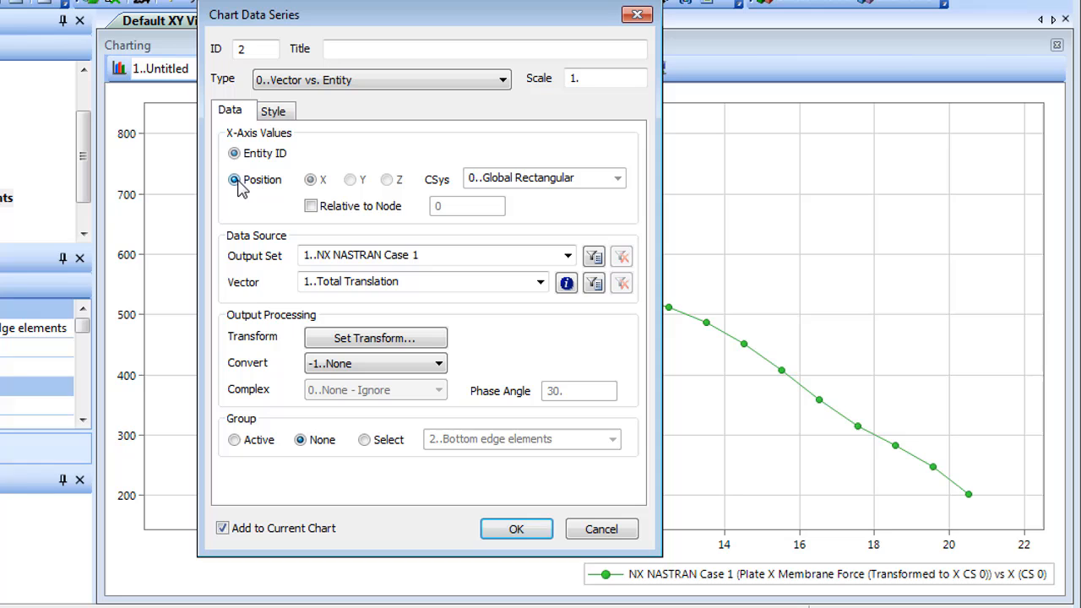
click(541, 283)
drag(544, 349, 542, 498)
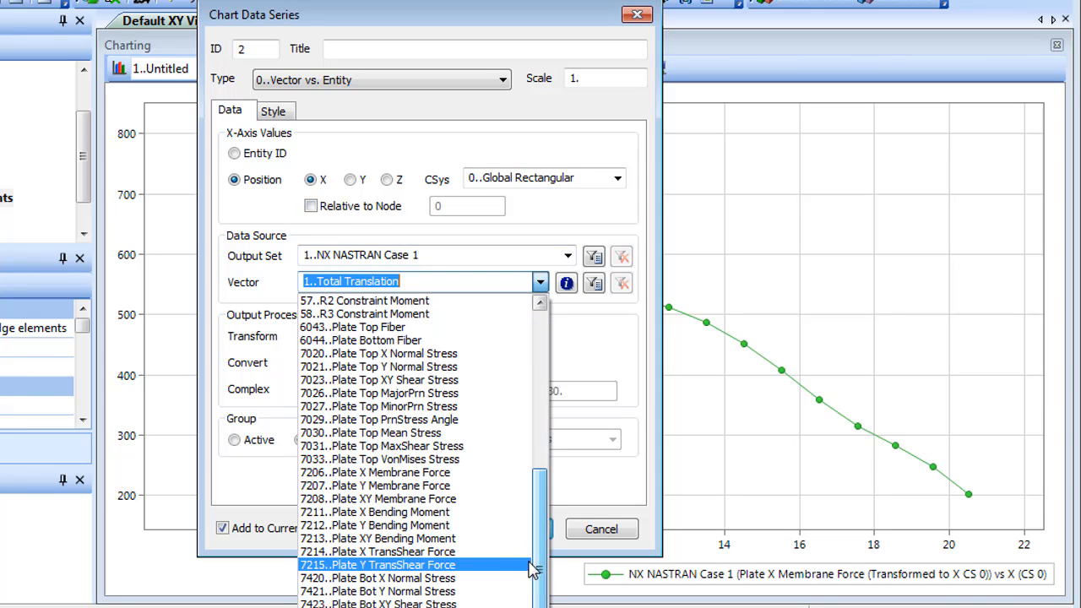
click(462, 475)
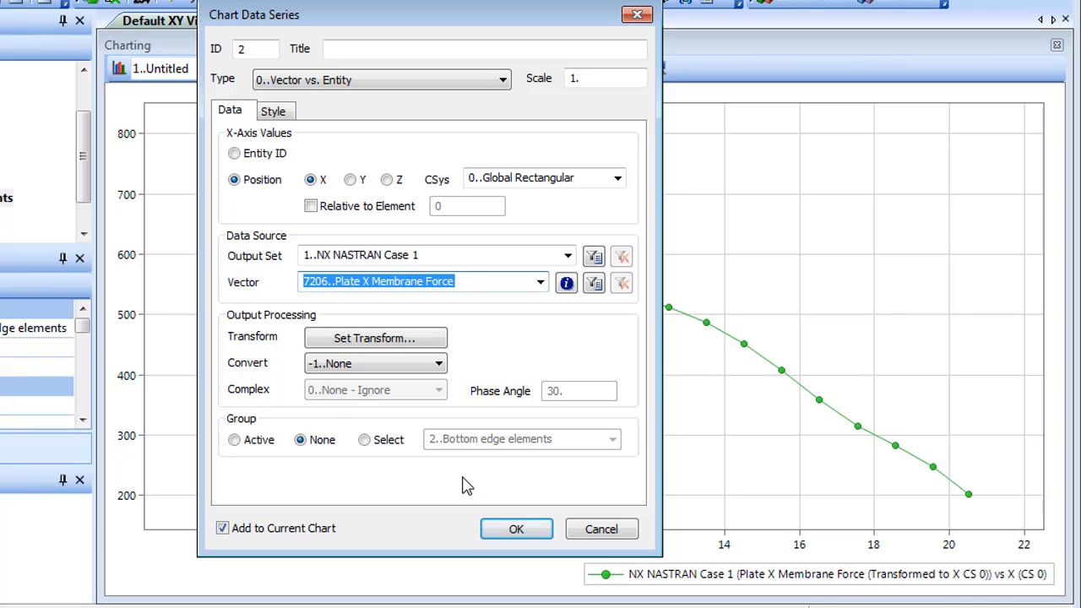
Limit the untransformed membrane force series to the 2..Bottom edge elements group and create it.
click(375, 440)
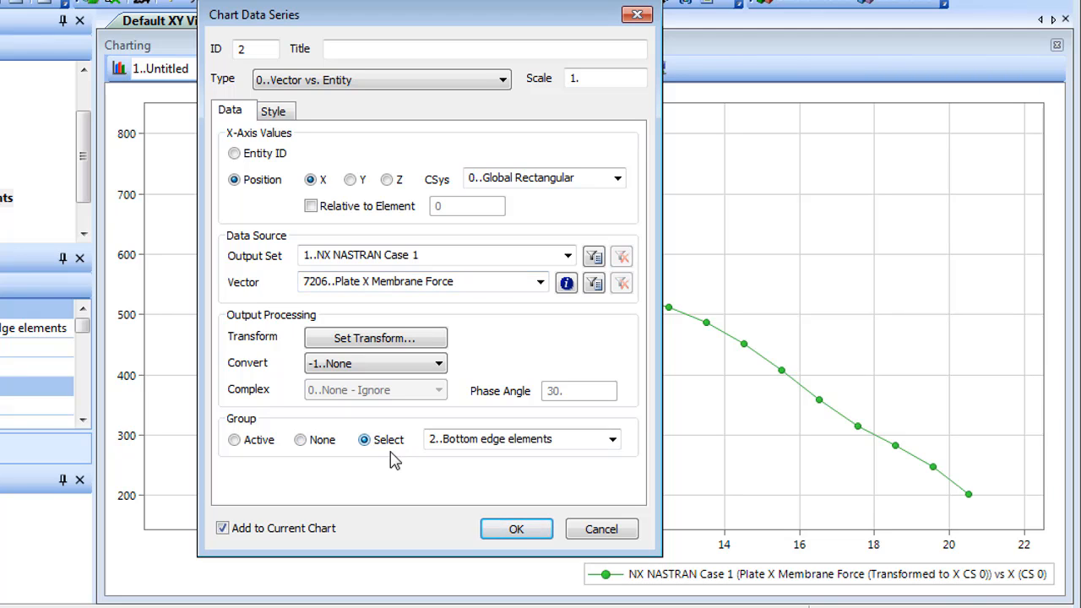
click(517, 529)
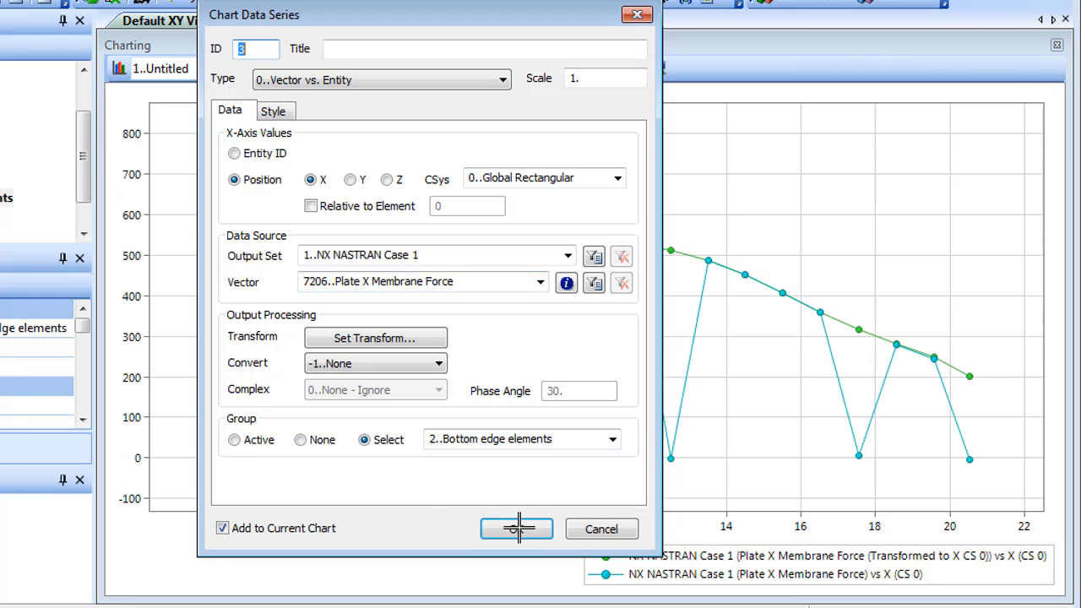
click(614, 529)
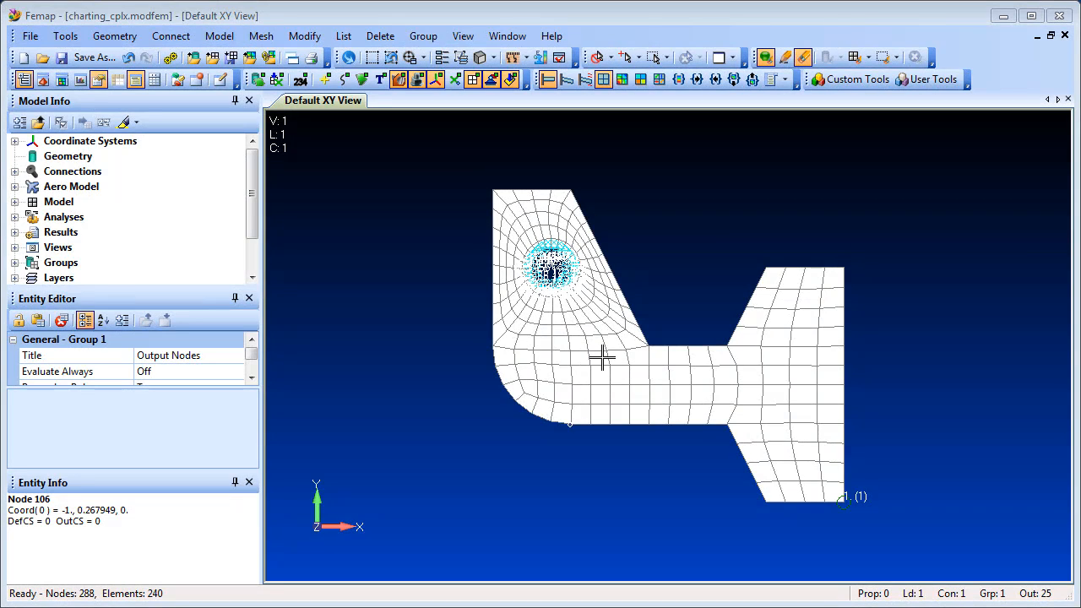
Temporarily highlight the nodes of the 1..Output Nodes group on the plate model.
scroll(258, 236, down, 2)
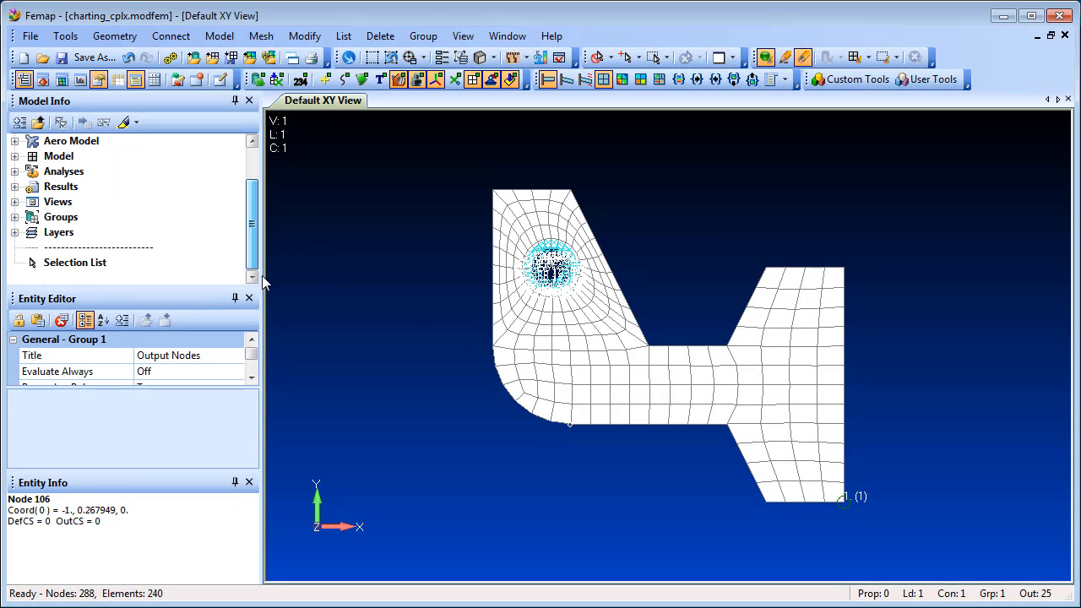
click(14, 217)
click(106, 232)
click(105, 232)
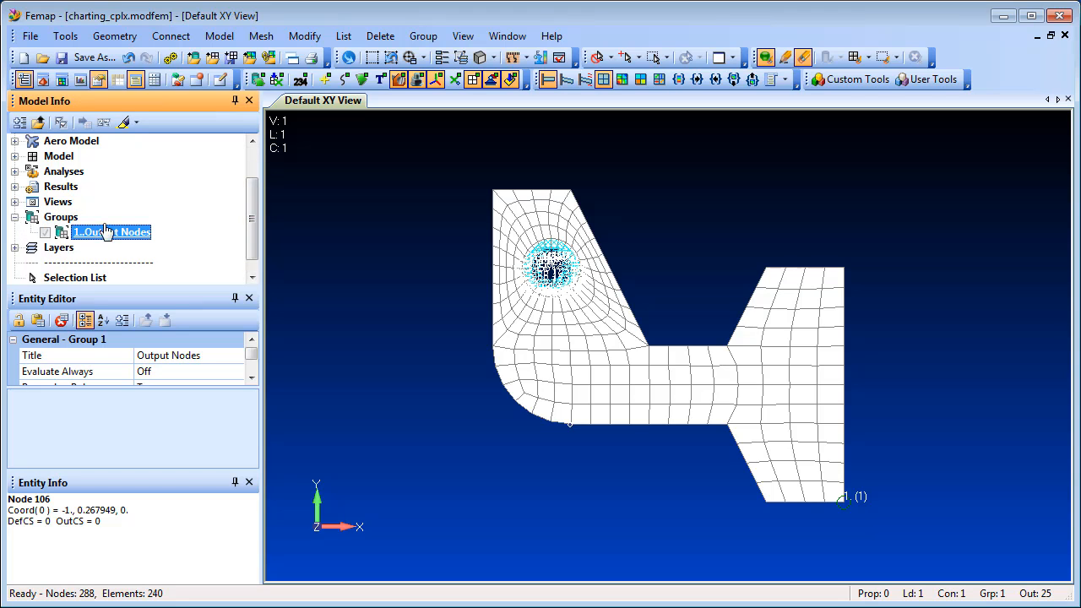
click(123, 123)
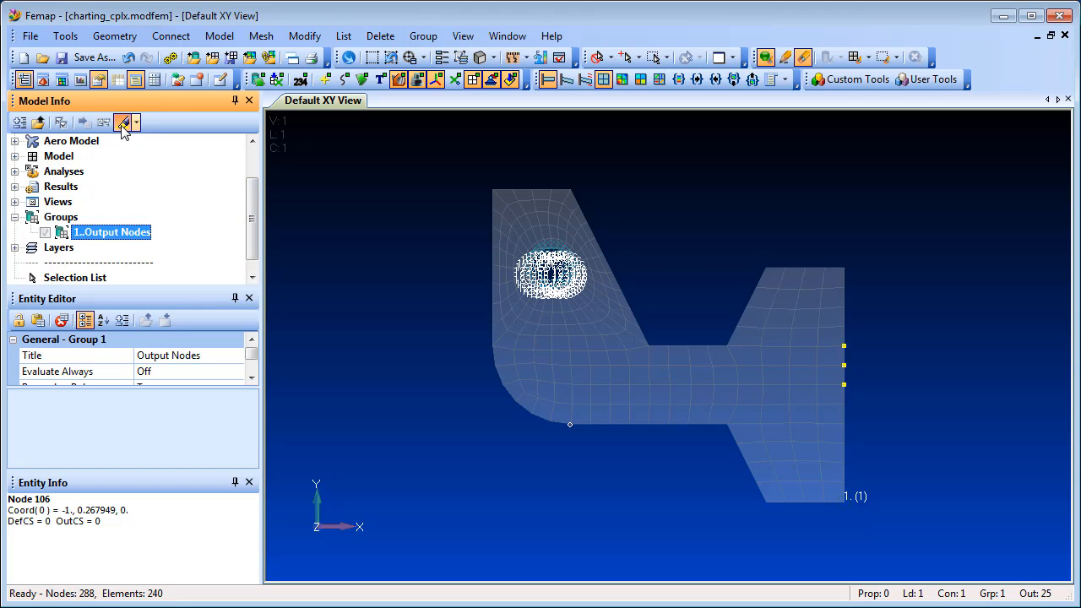
click(123, 124)
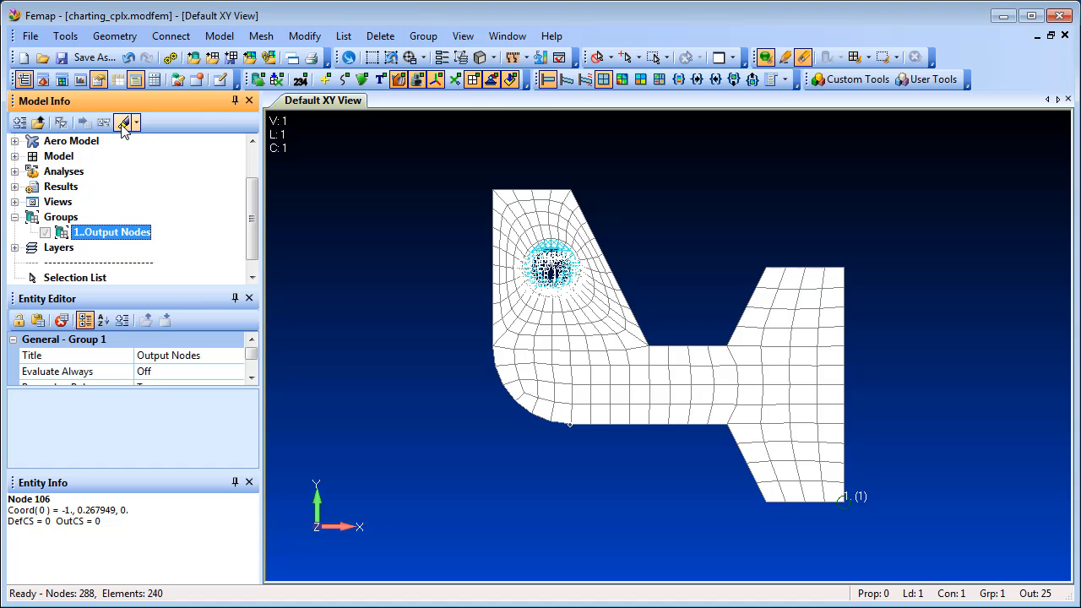
Open the charting view and start a 1..Vector vs. Set data series with Output Set Value as its X-axis values.
click(81, 80)
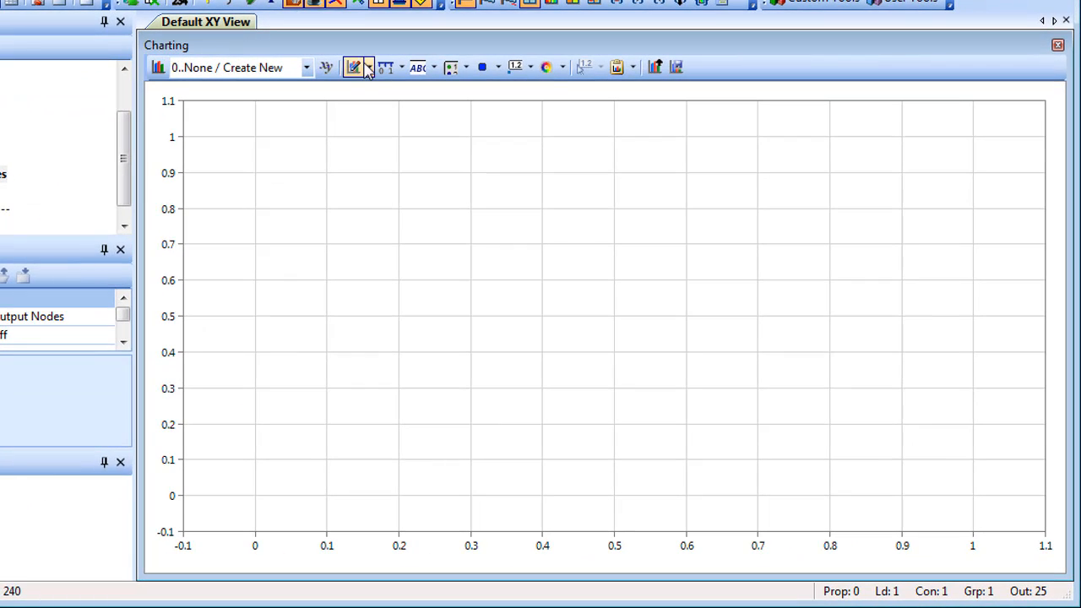
click(464, 139)
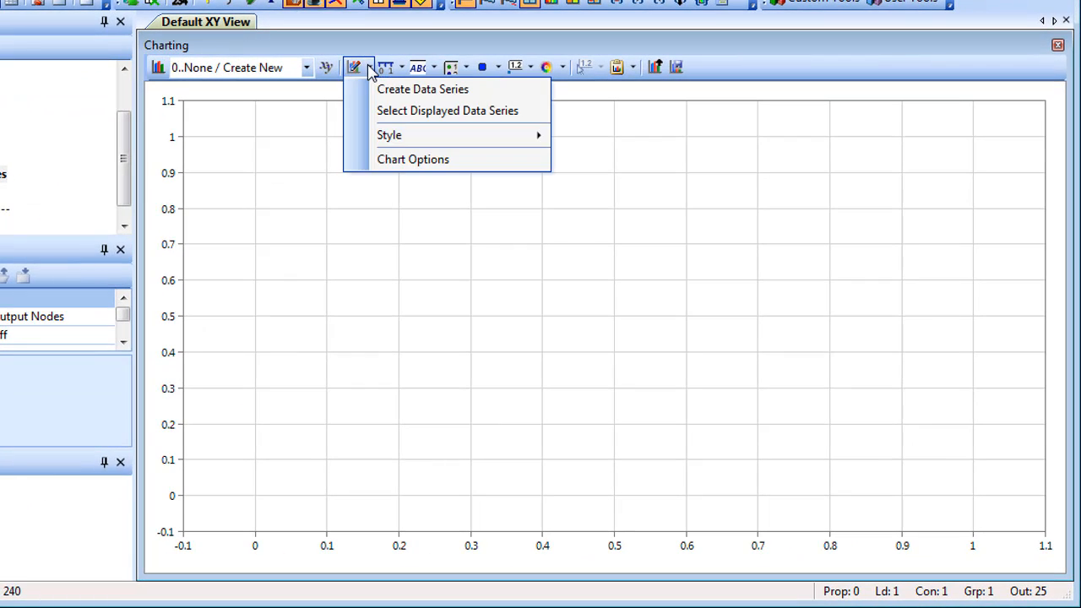
click(418, 90)
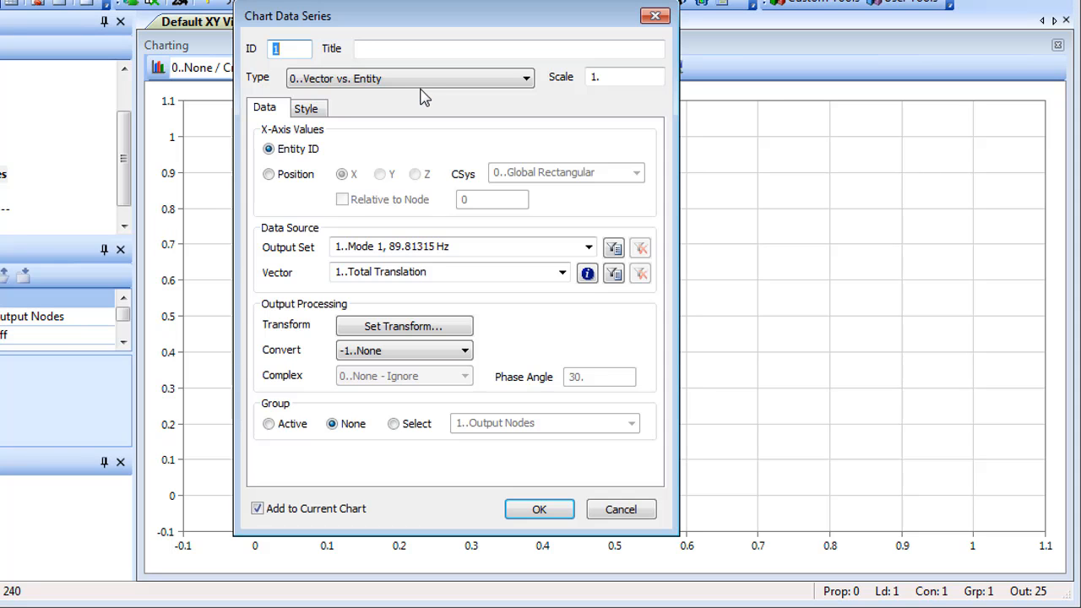
click(525, 78)
click(488, 107)
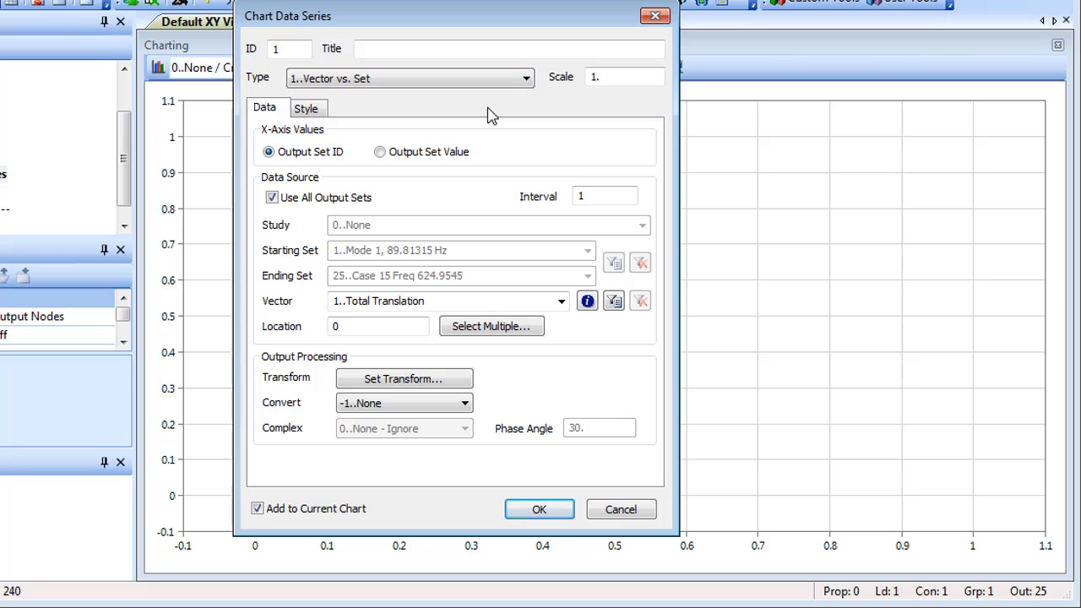
click(380, 153)
Restrict the series to the 1..Model Frequency Response Analysis study instead of all output sets, with 4..T3 Translation as its vector.
click(272, 198)
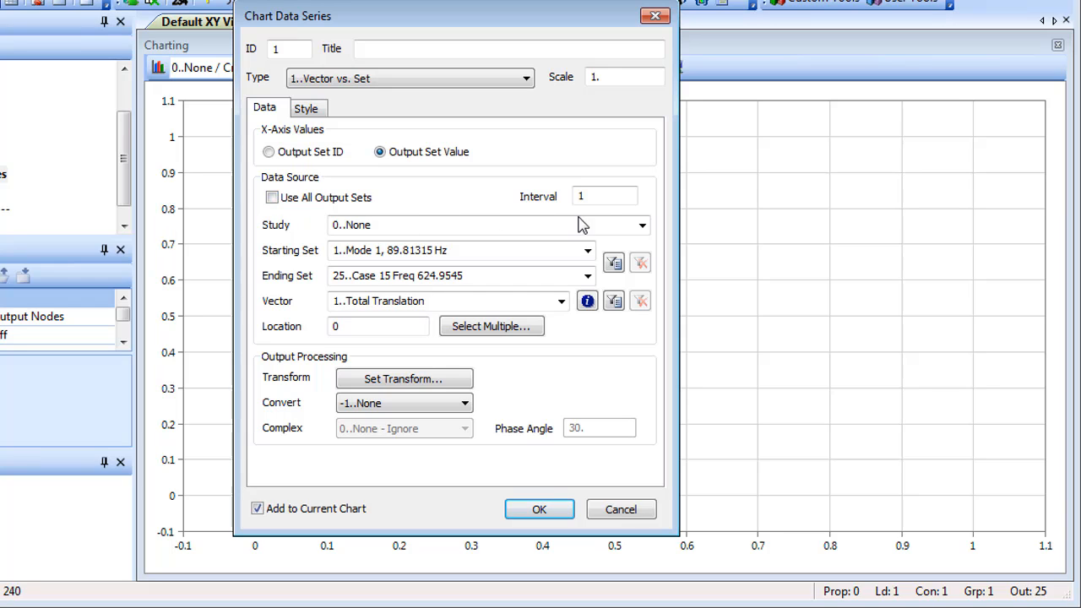
click(642, 225)
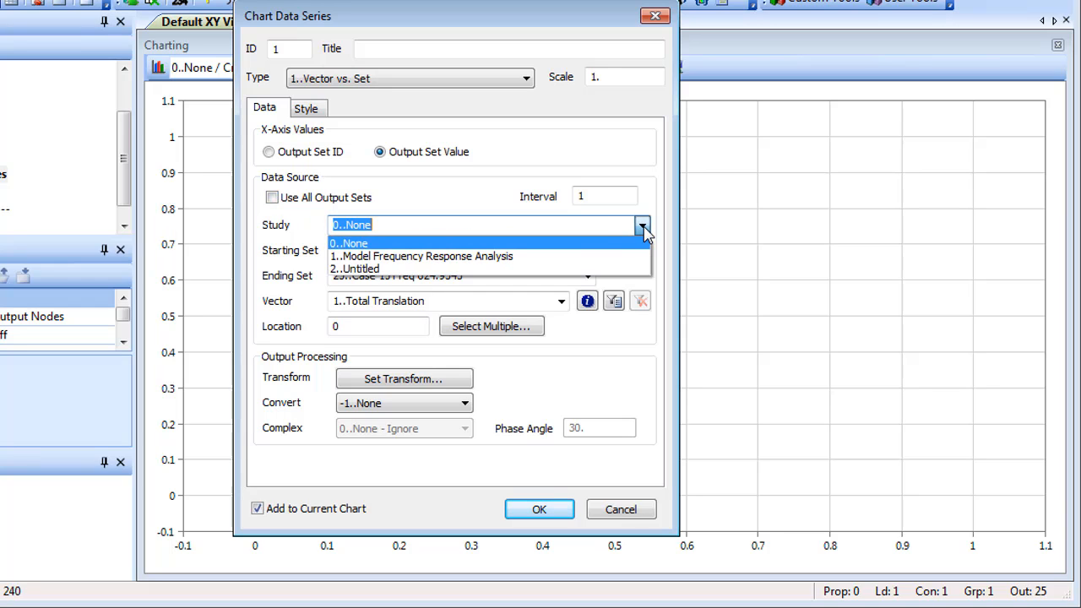
click(535, 258)
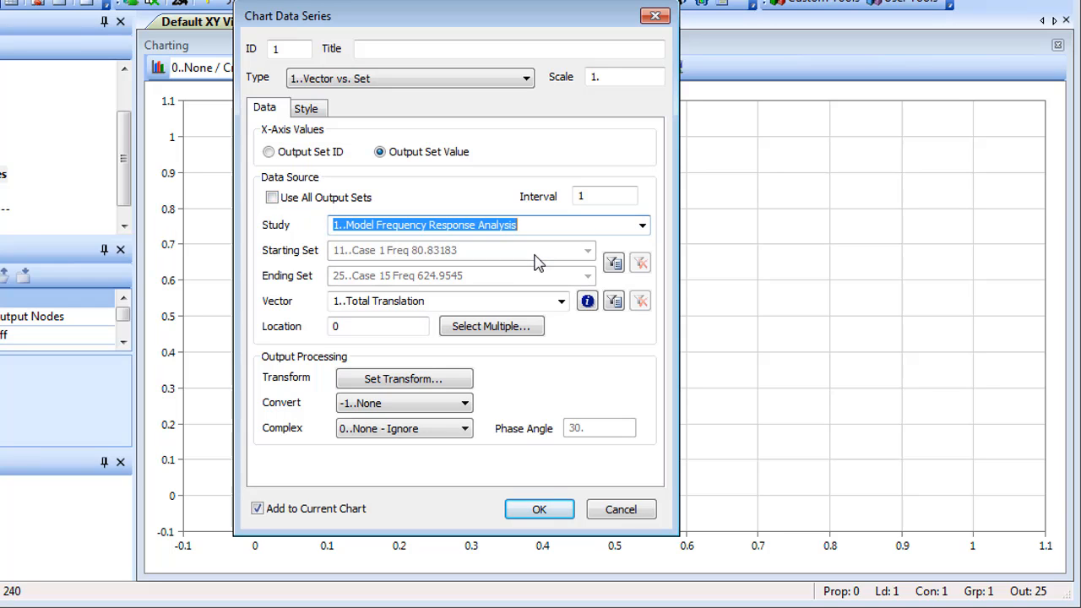
click(561, 301)
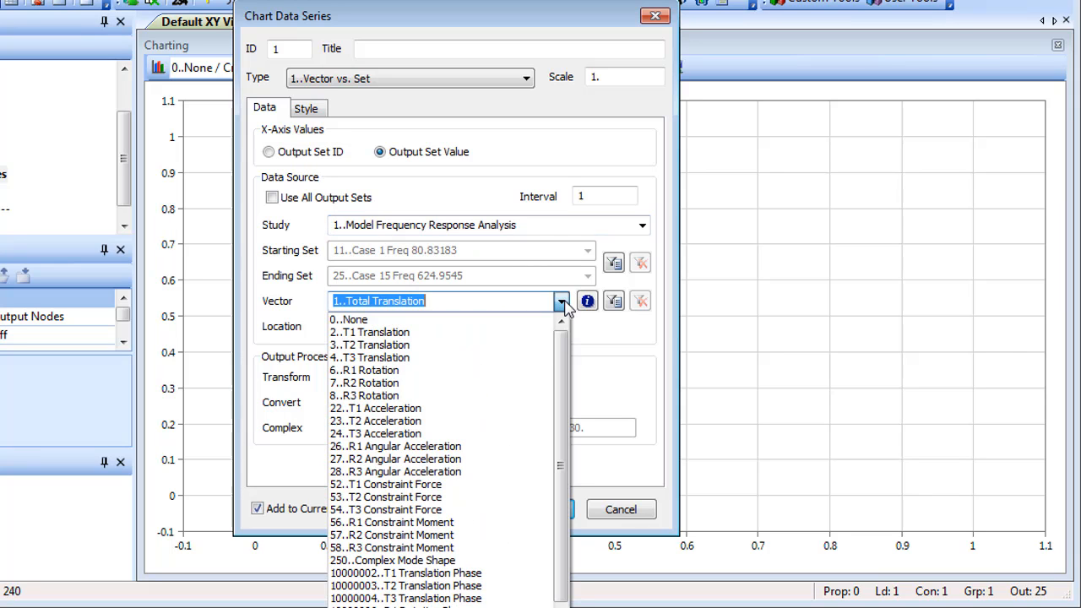
click(457, 358)
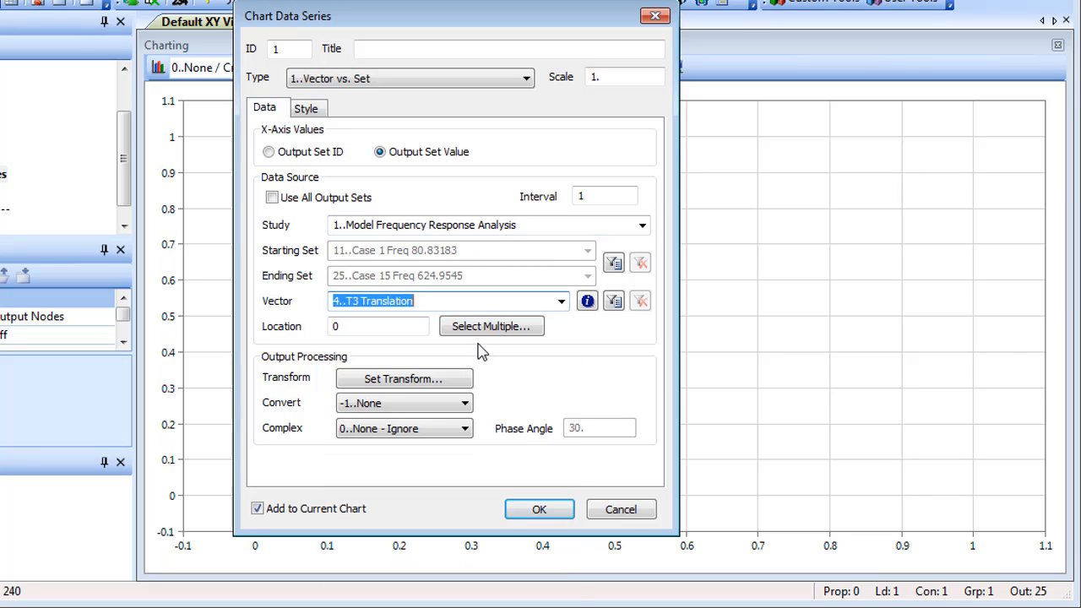
Use all nodes of the 1..Output Nodes group as the series locations and create the data series.
click(490, 328)
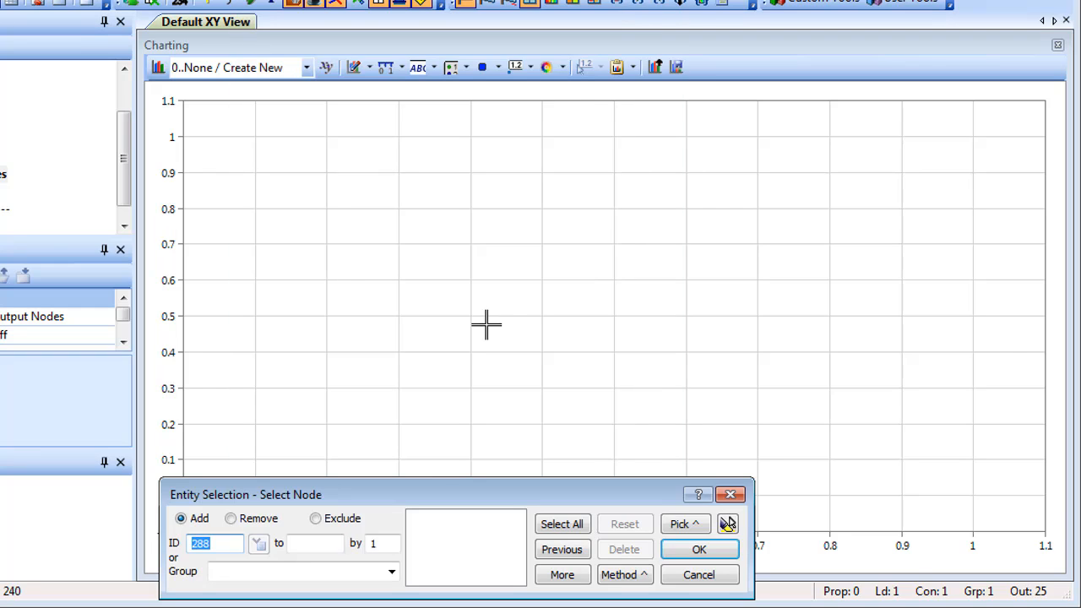
click(391, 572)
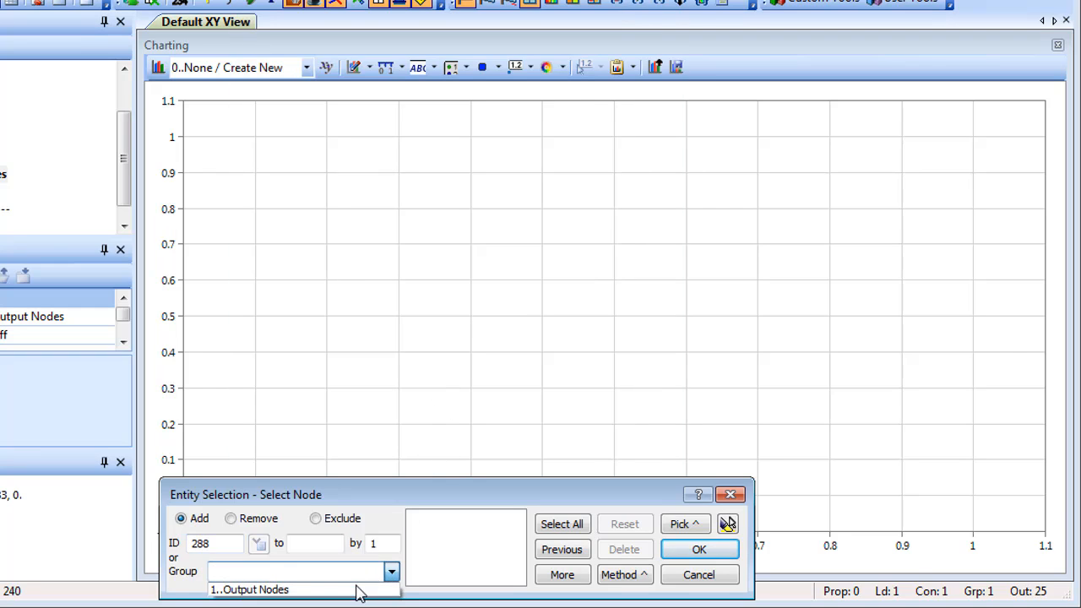
click(357, 590)
click(559, 577)
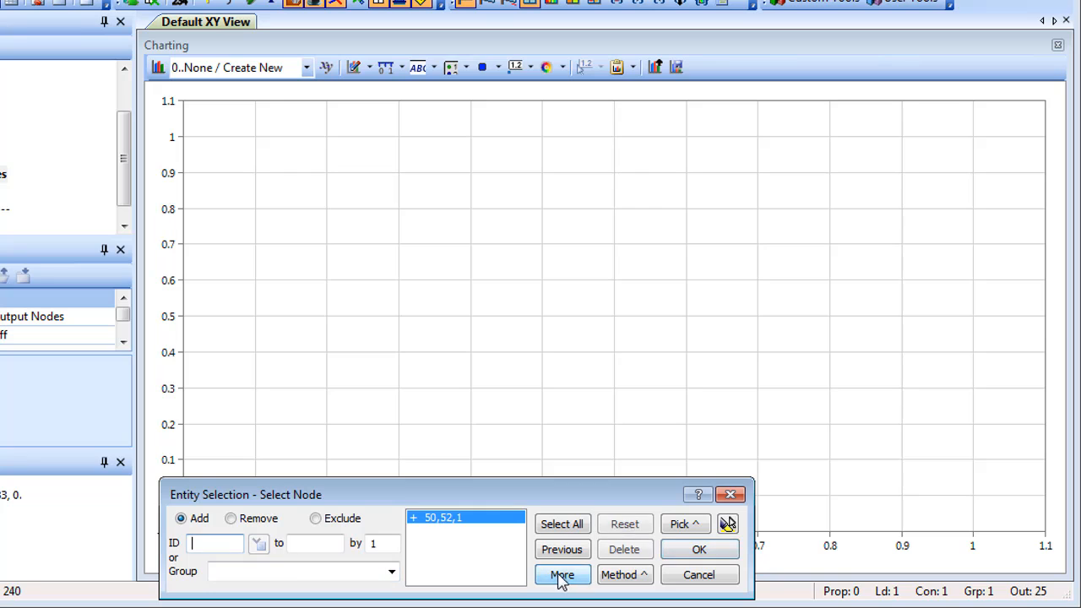
click(690, 553)
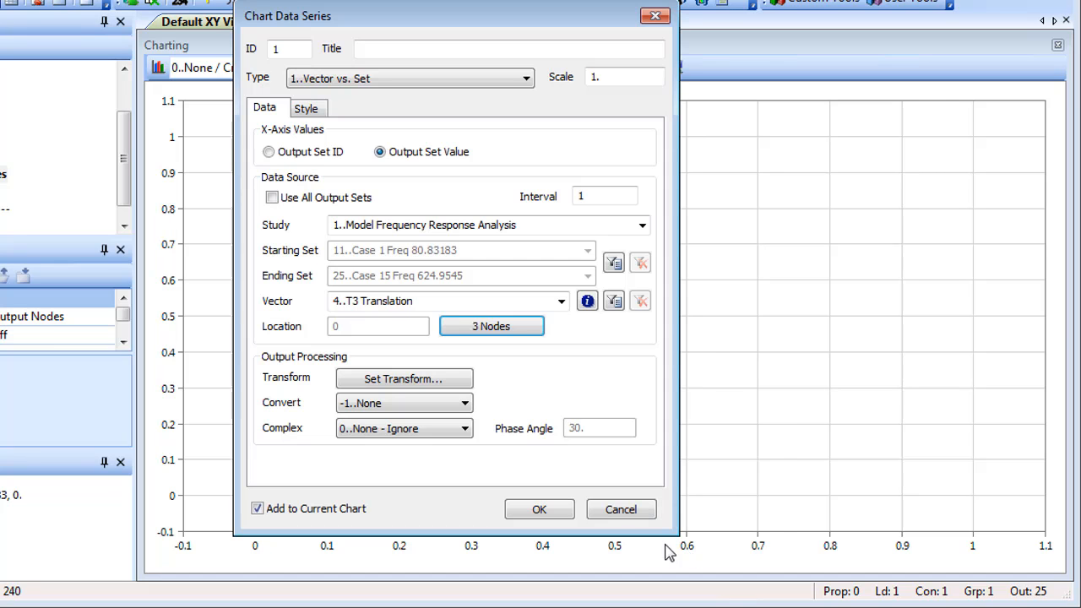
click(548, 511)
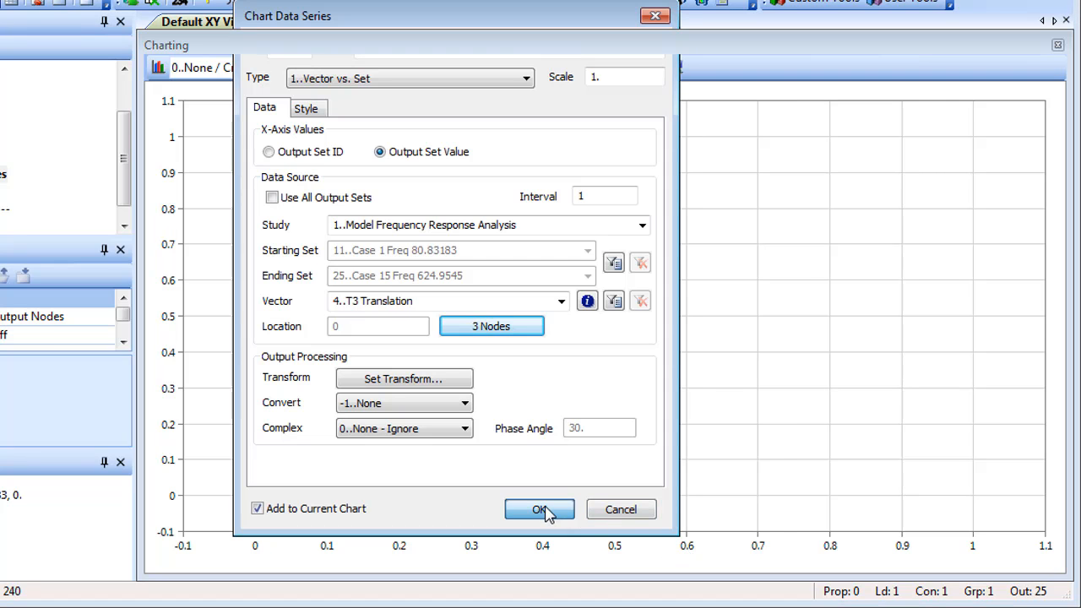
click(605, 511)
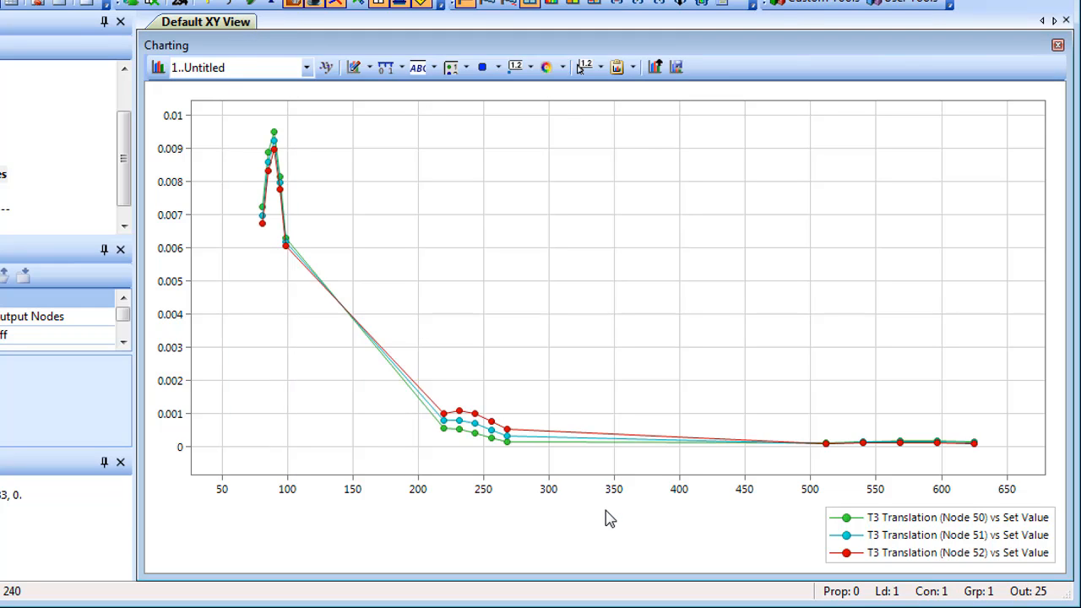
Set the chart's complex plot to 1..Top in the chart settings.
click(354, 69)
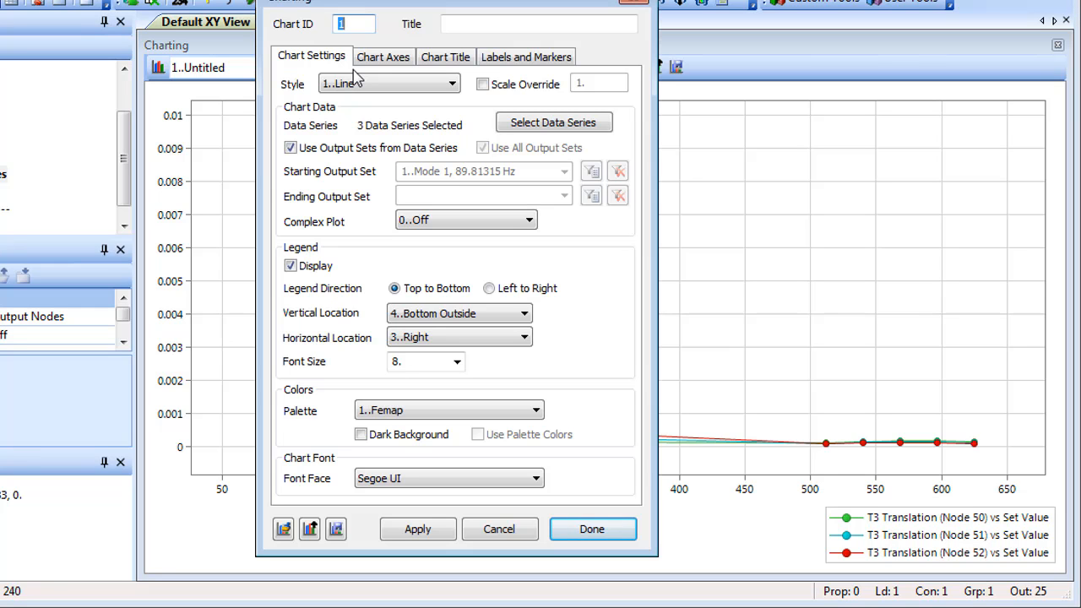
click(521, 220)
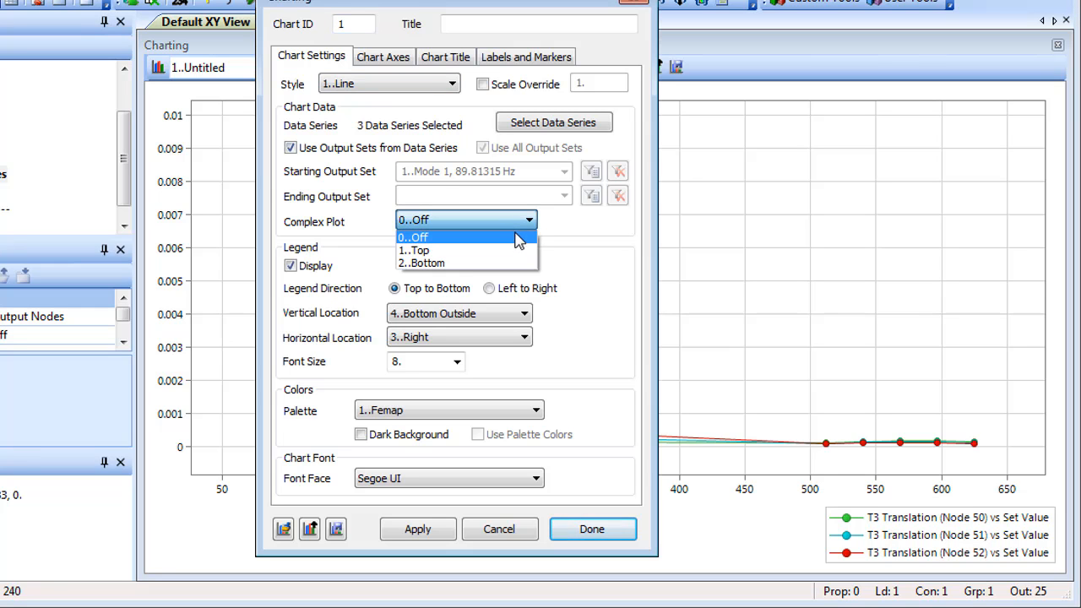
click(518, 250)
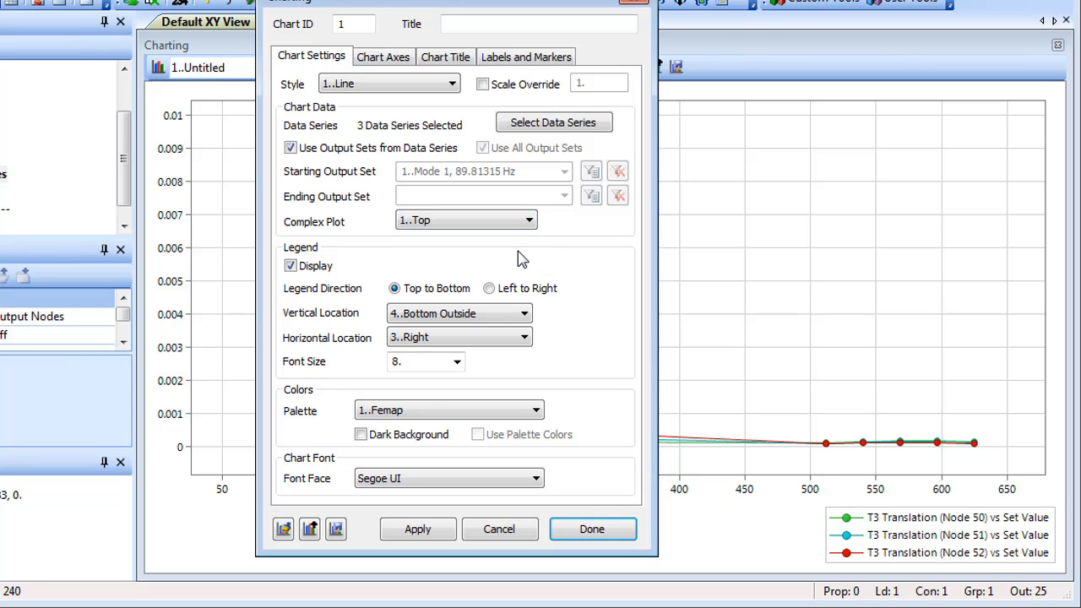
click(588, 530)
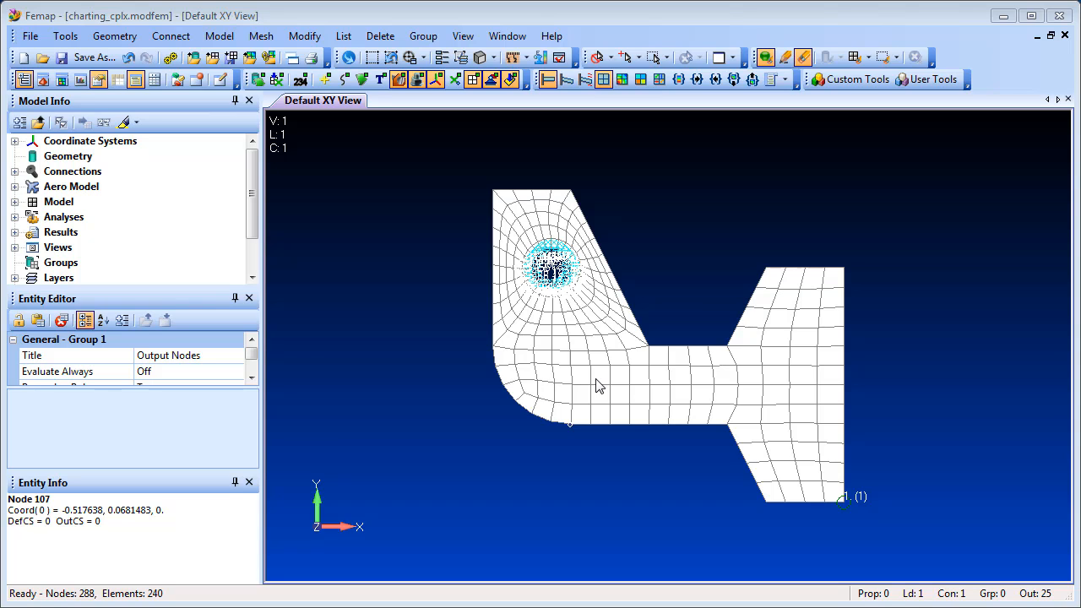
Open the charting view and start a chart data series of type 3..Expand Complex.
click(80, 80)
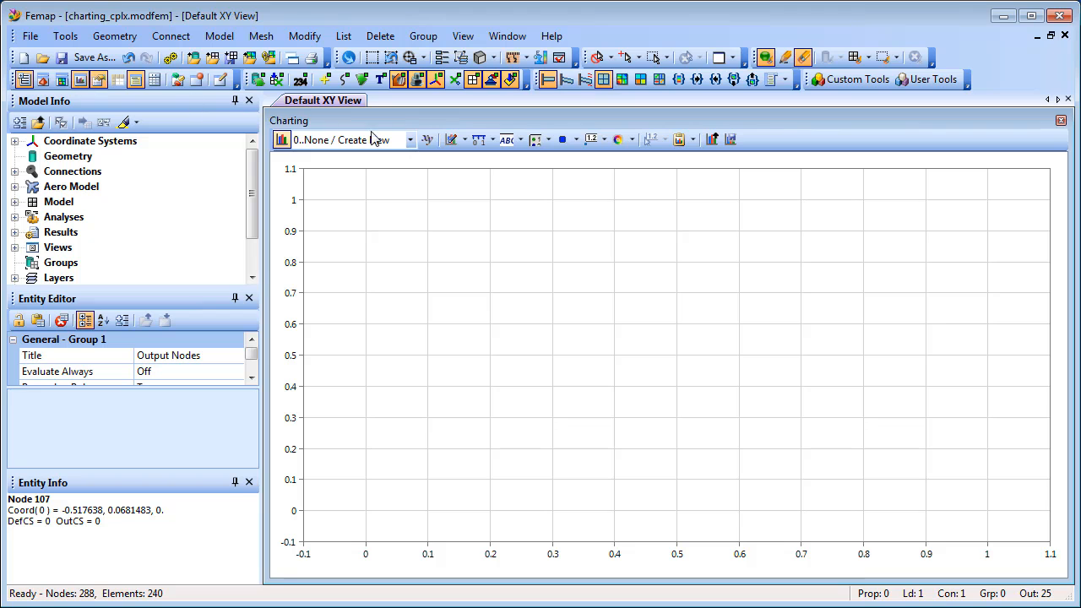
click(465, 140)
click(503, 159)
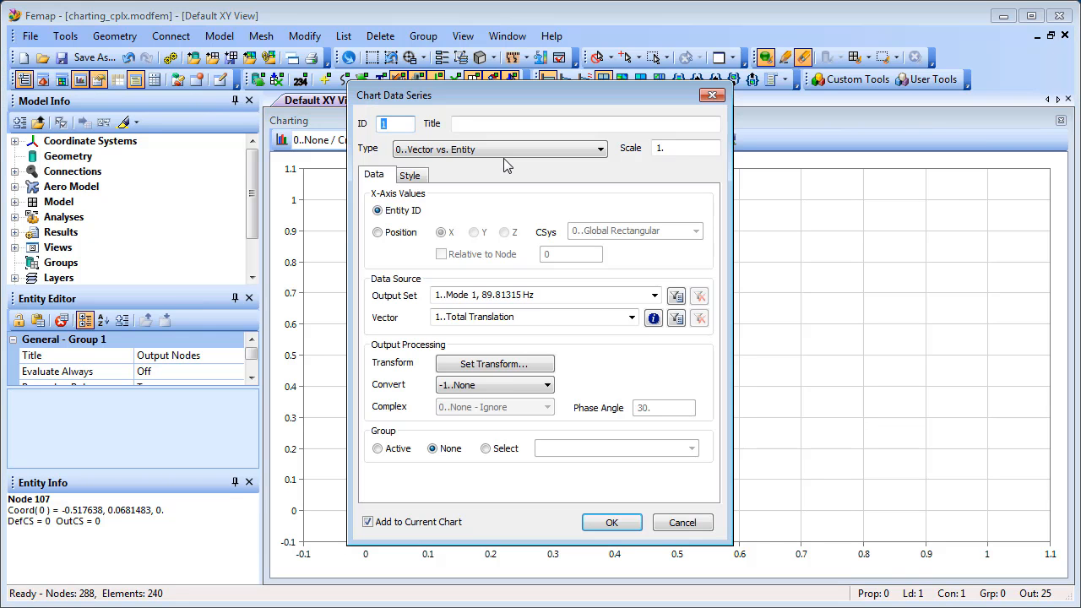
click(602, 149)
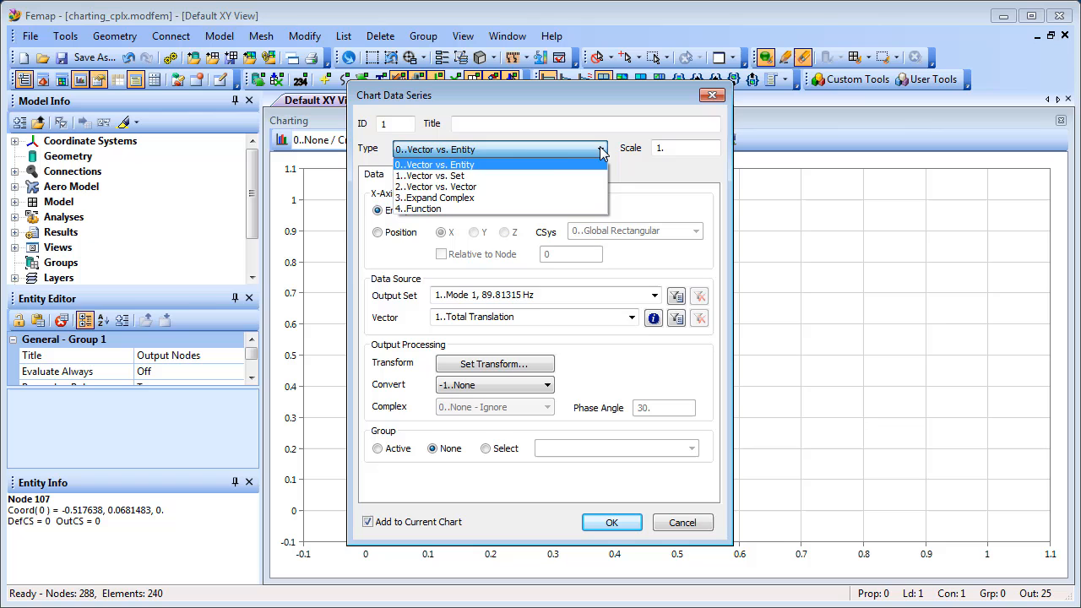
click(536, 199)
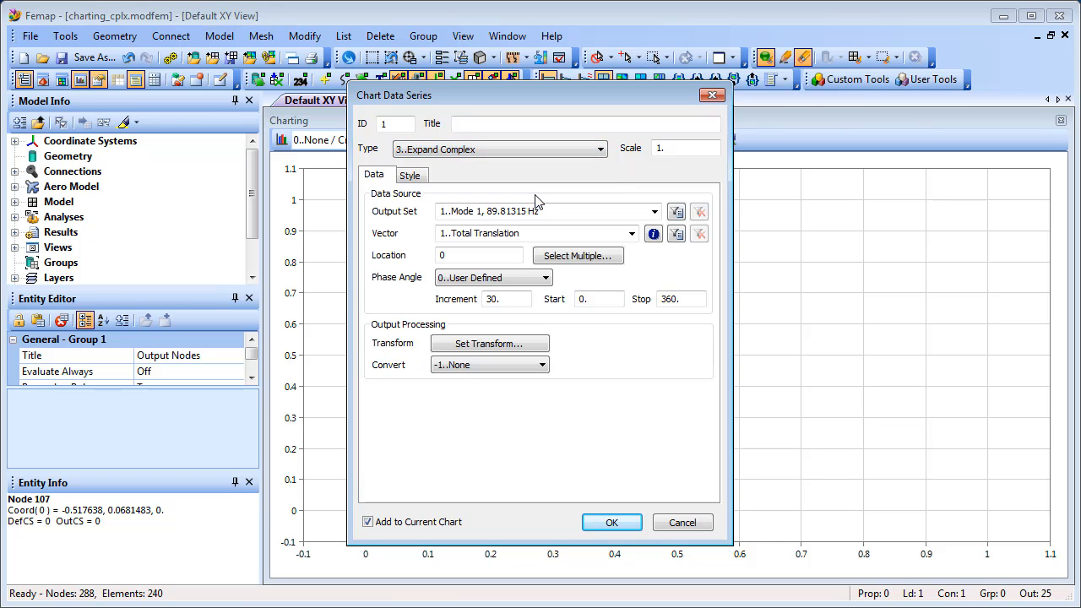
Set the data series output set to 11..Case 1 Freq 80.83183 and its vector to 4..T3 Translation at Phase 0.
click(655, 212)
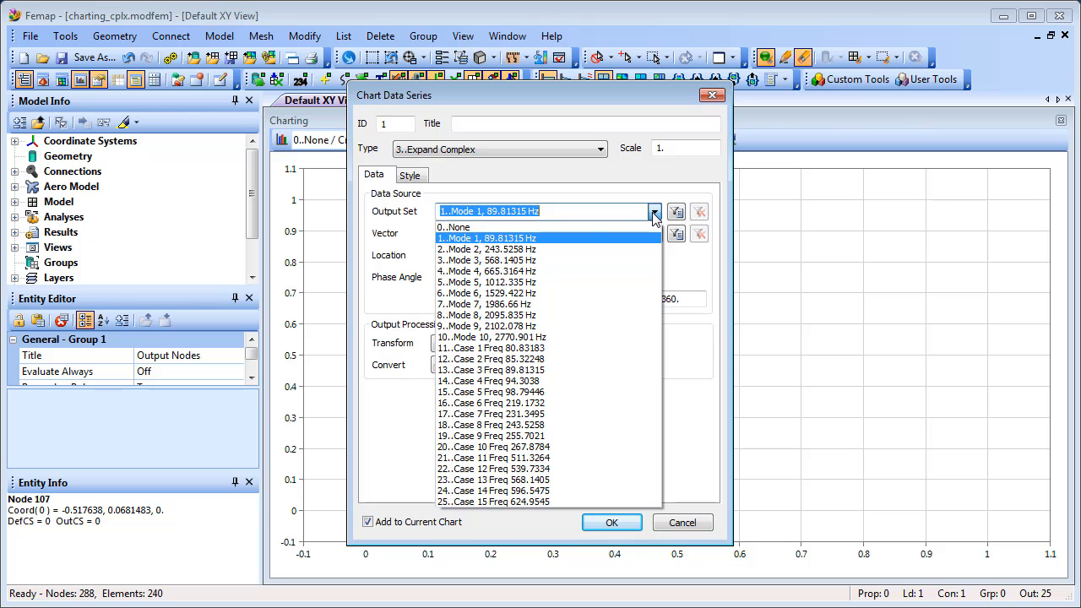
click(575, 349)
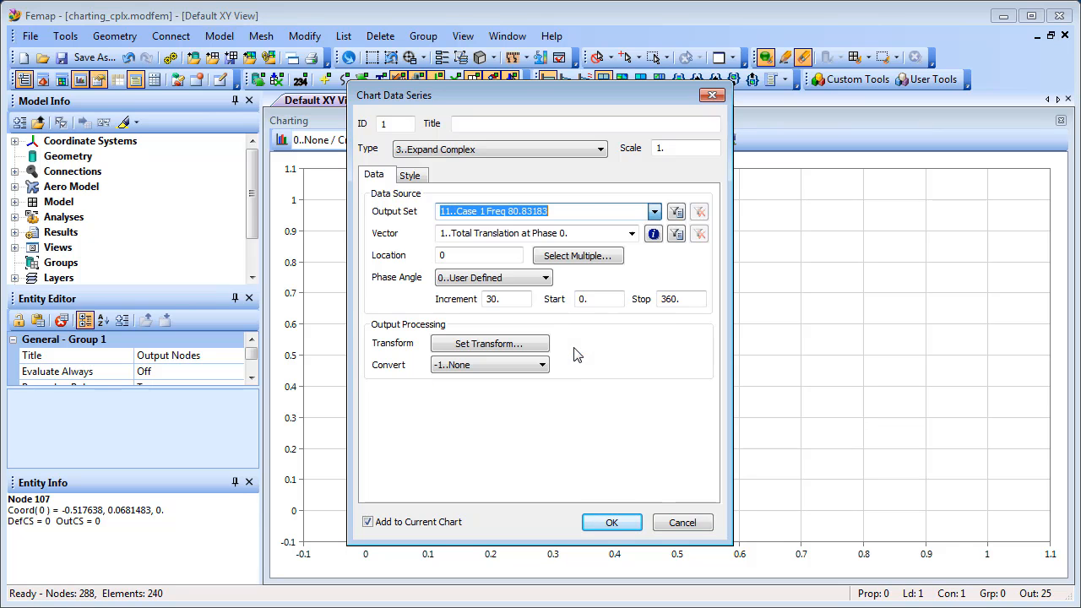
click(632, 234)
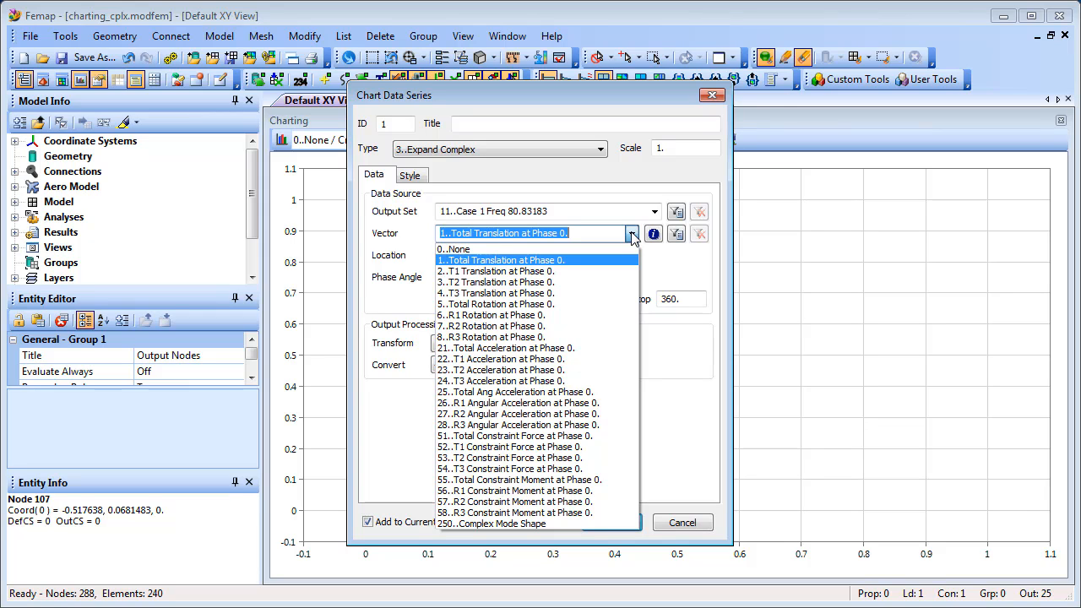
click(597, 292)
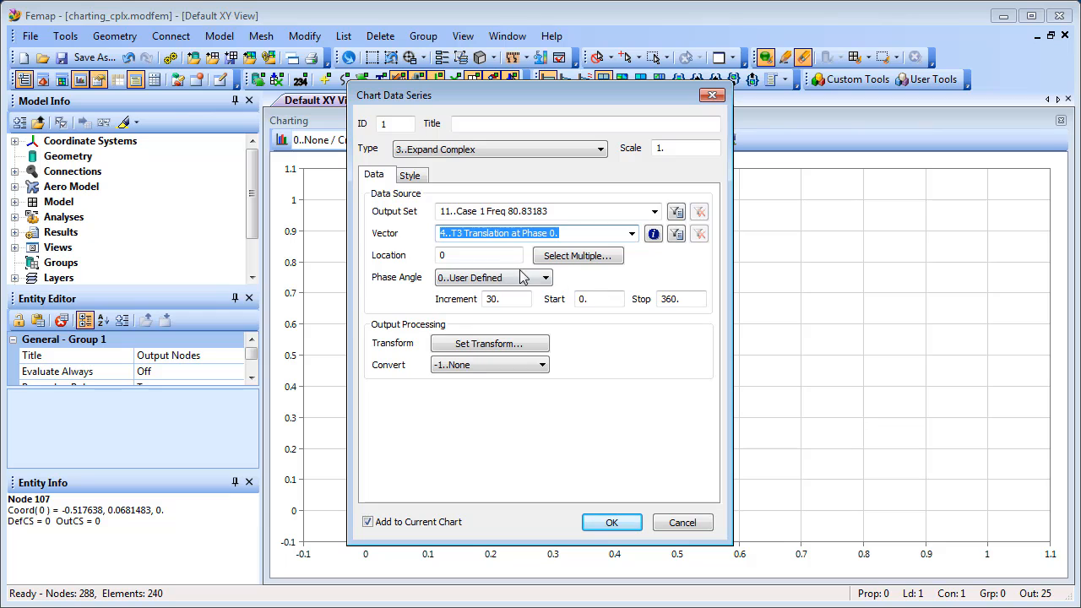
Set the series location to node 51 and the phase angle increment to 10, and create the data series.
drag(460, 255, 375, 249)
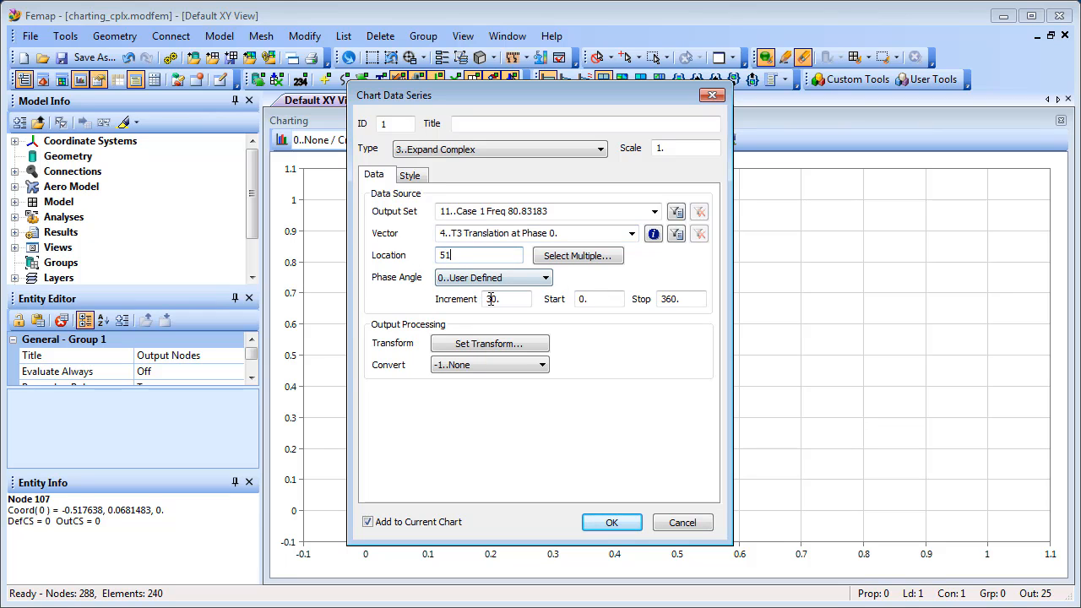
drag(492, 303, 463, 310)
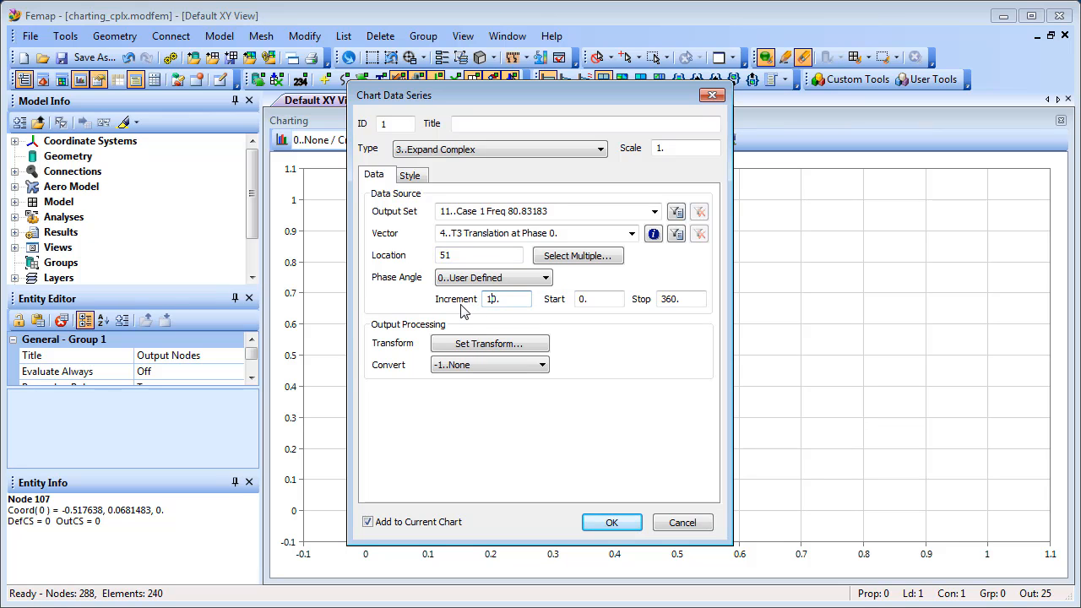
click(614, 523)
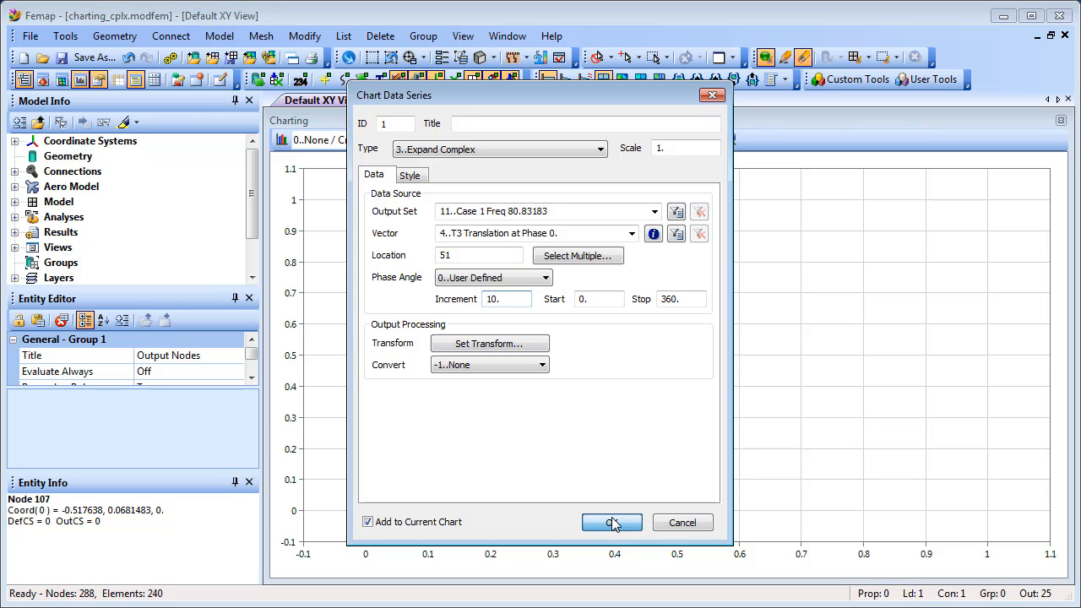
click(676, 524)
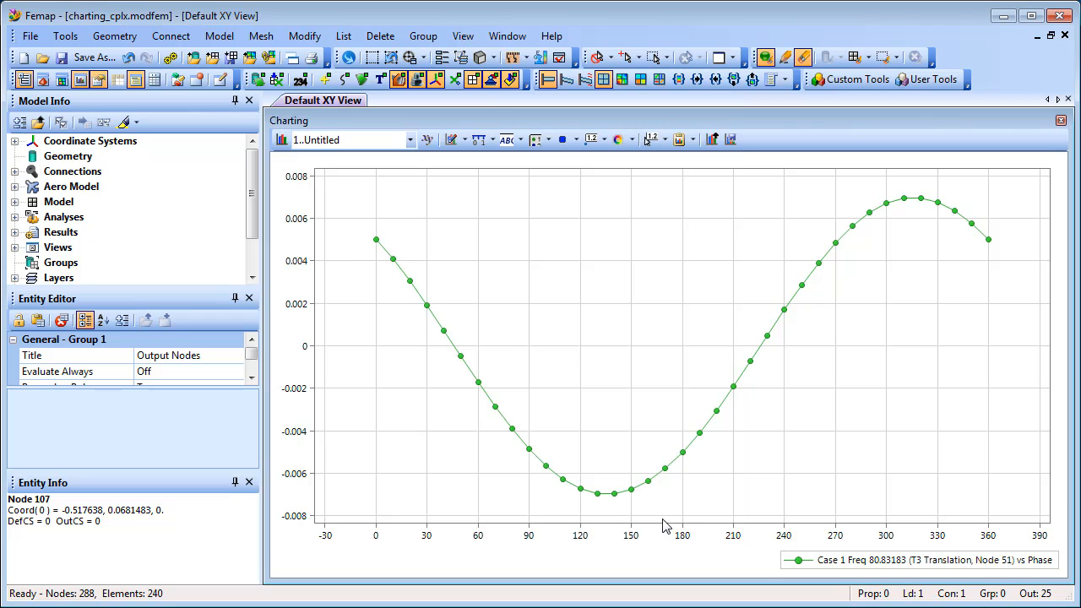
Display chart labels with X and Y values for the maximum and minimum points only.
click(452, 141)
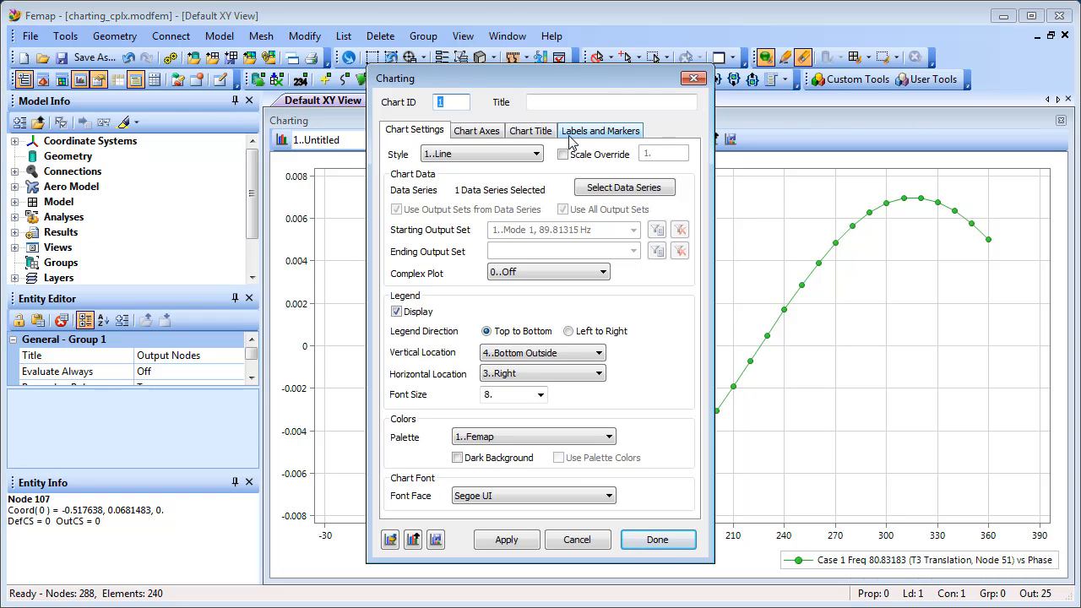
click(596, 133)
click(396, 168)
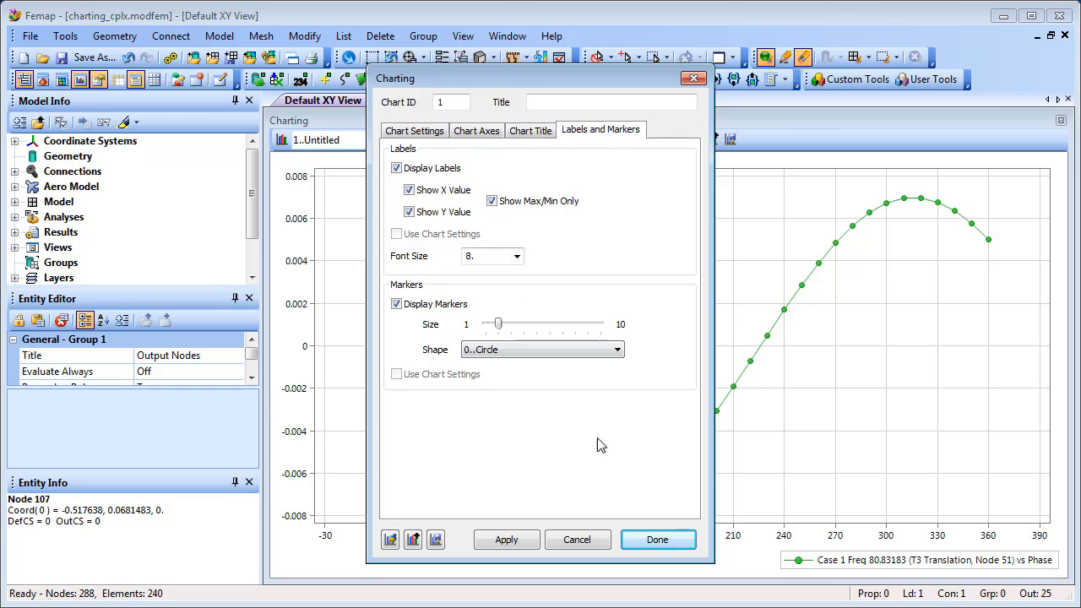
click(657, 539)
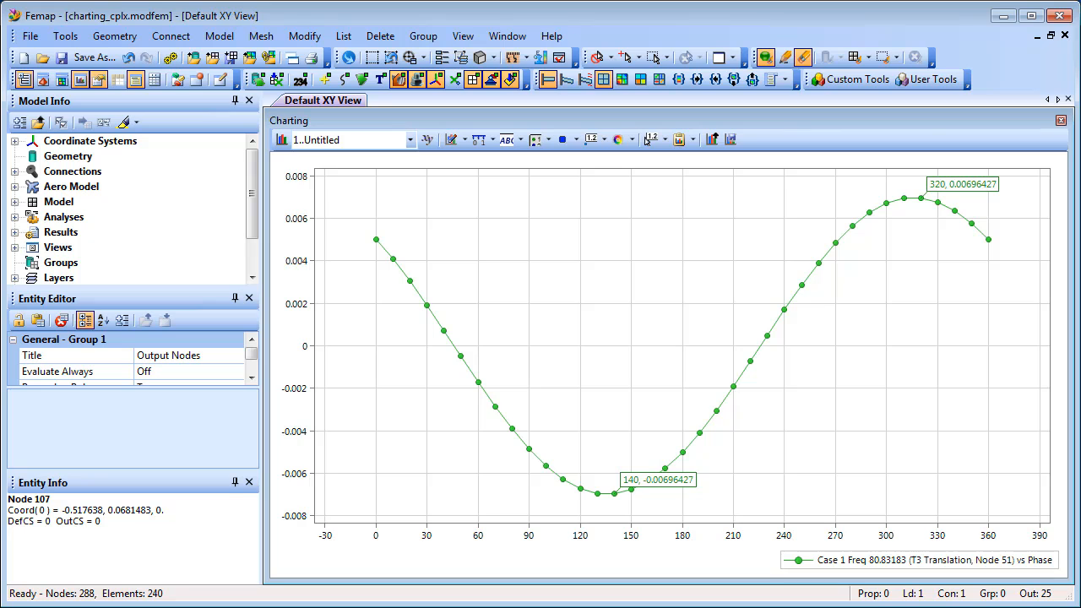